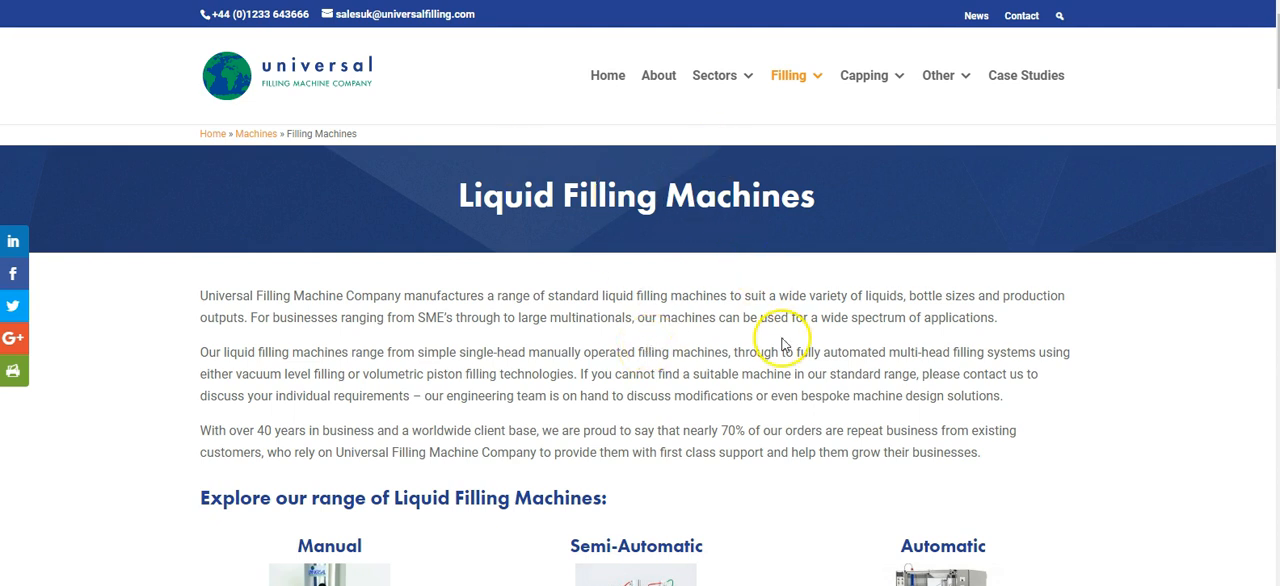
Step: Look through the Liquid Filling Machines page, including the manual, semi-automatic and automatic ranges
{"action": "scroll", "coordinate": [740, 310], "scroll_direction": "down", "scroll_amount": 5}
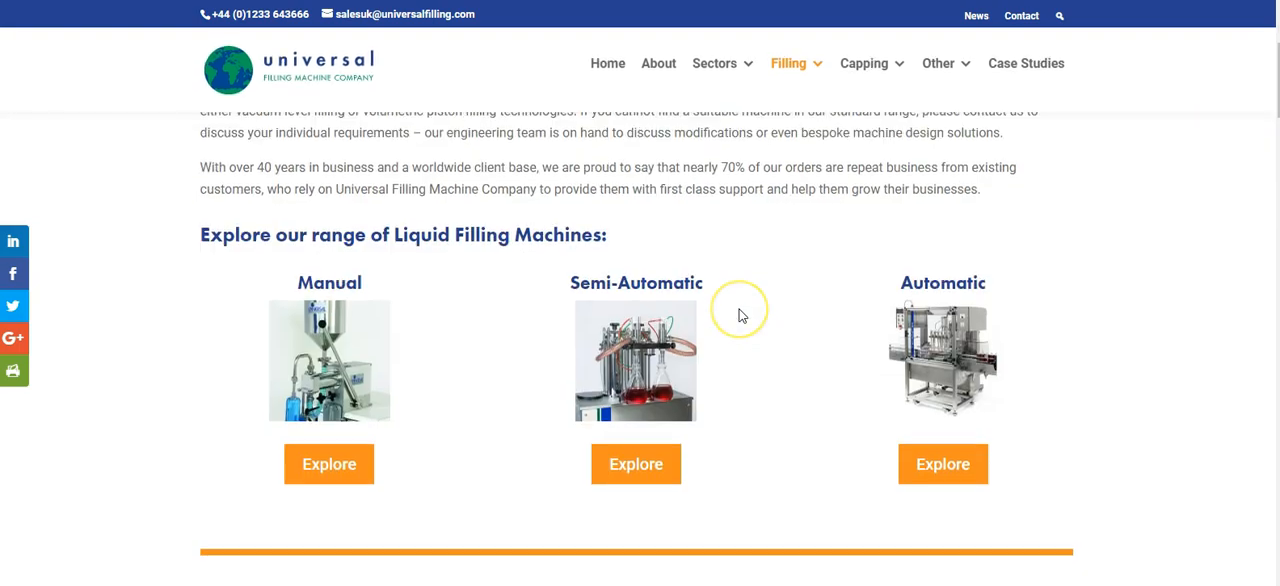
{"action": "scroll", "coordinate": [740, 316], "scroll_direction": "down", "scroll_amount": 15}
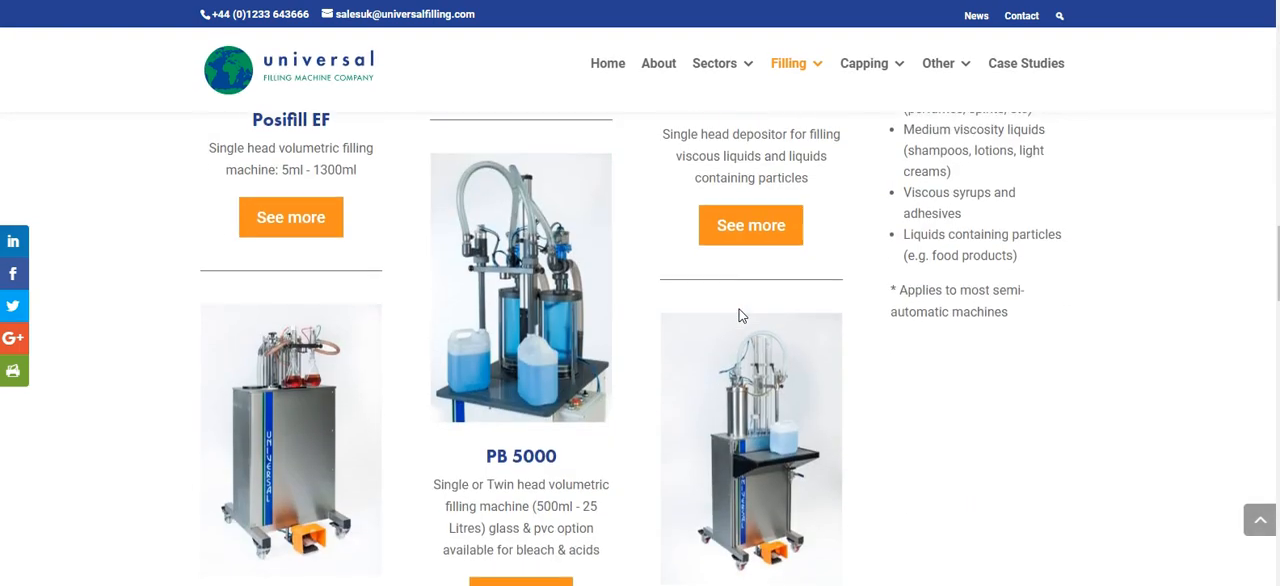
{"action": "scroll", "coordinate": [740, 316], "scroll_direction": "down", "scroll_amount": 4}
{"action": "scroll", "coordinate": [740, 316], "scroll_direction": "up", "scroll_amount": 20}
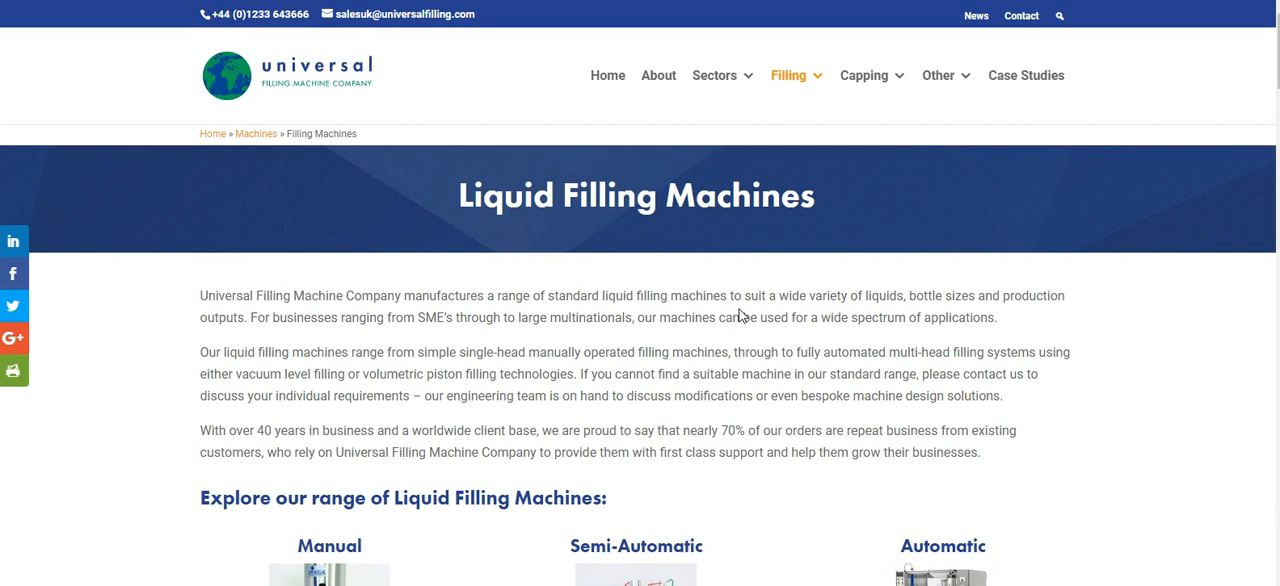
Step: Open the Food and Drink sector page and look through its product types, clients and case studies
{"action": "mouse_move", "coordinate": [730, 82]}
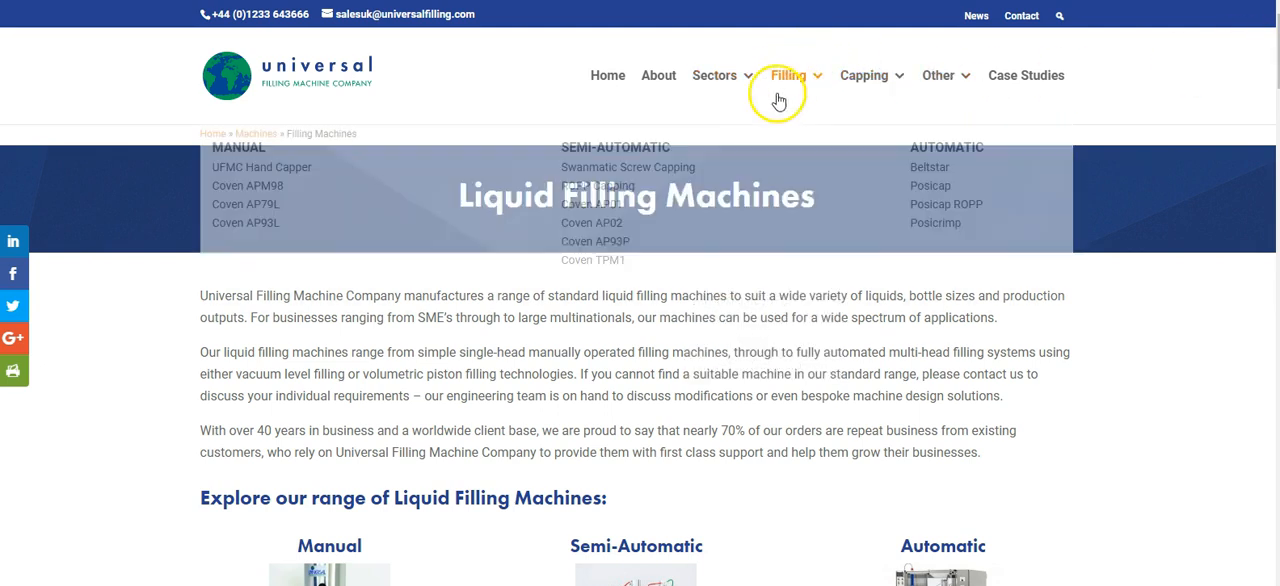
{"action": "left_click", "coordinate": [1003, 88]}
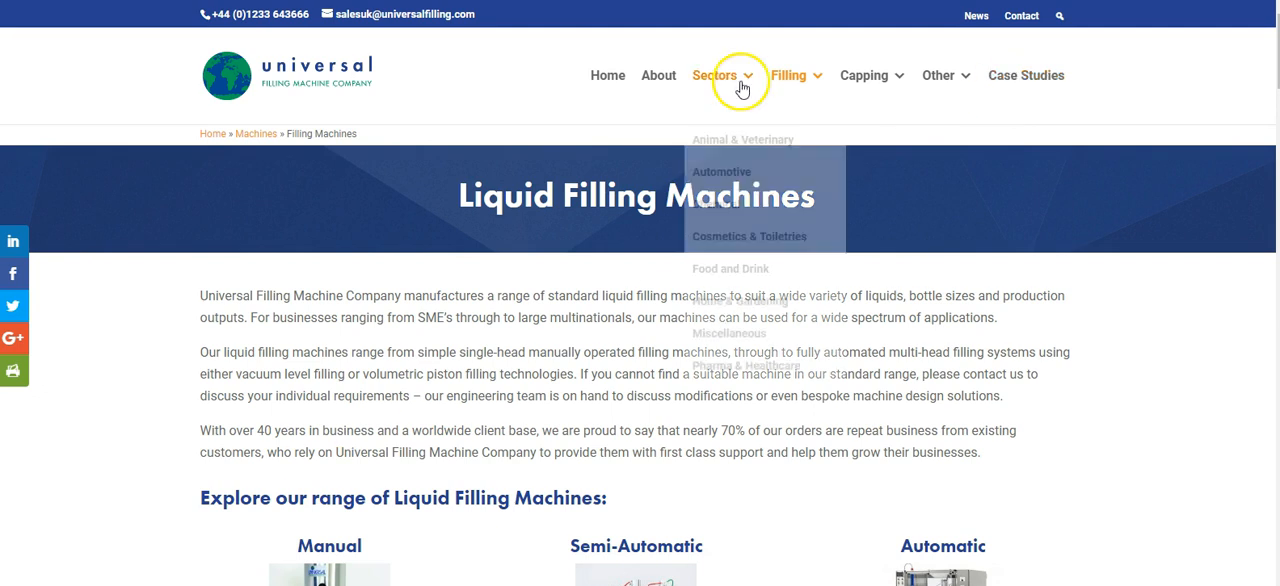
{"action": "left_click", "coordinate": [729, 270]}
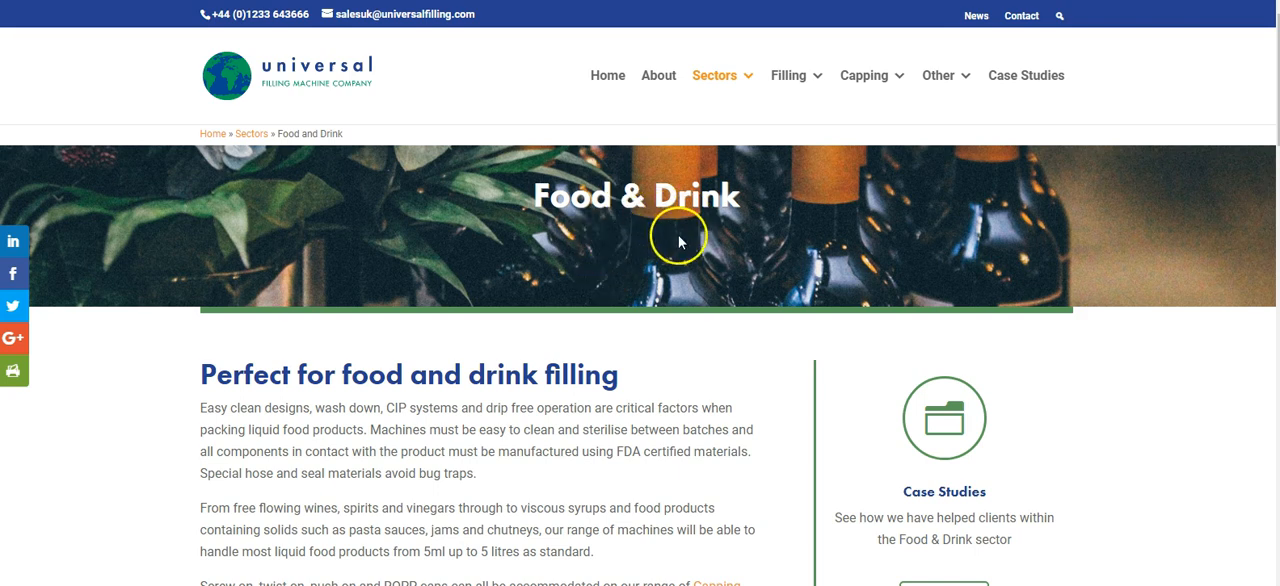
{"action": "scroll", "coordinate": [655, 335], "scroll_direction": "down", "scroll_amount": 3}
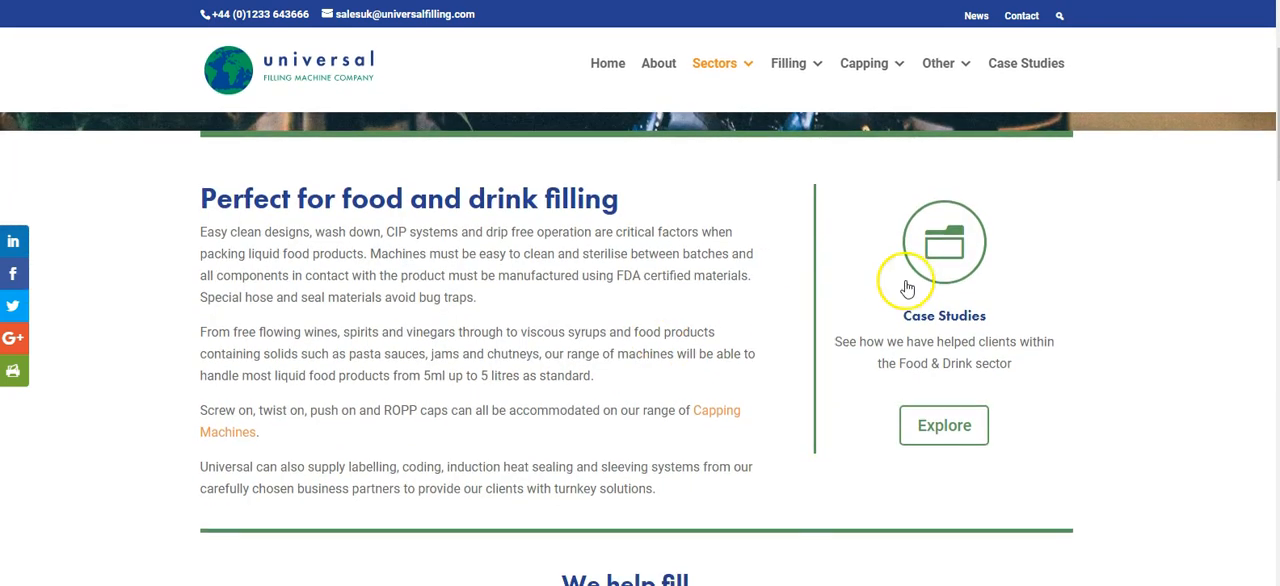
{"action": "scroll", "coordinate": [737, 377], "scroll_direction": "down", "scroll_amount": 15}
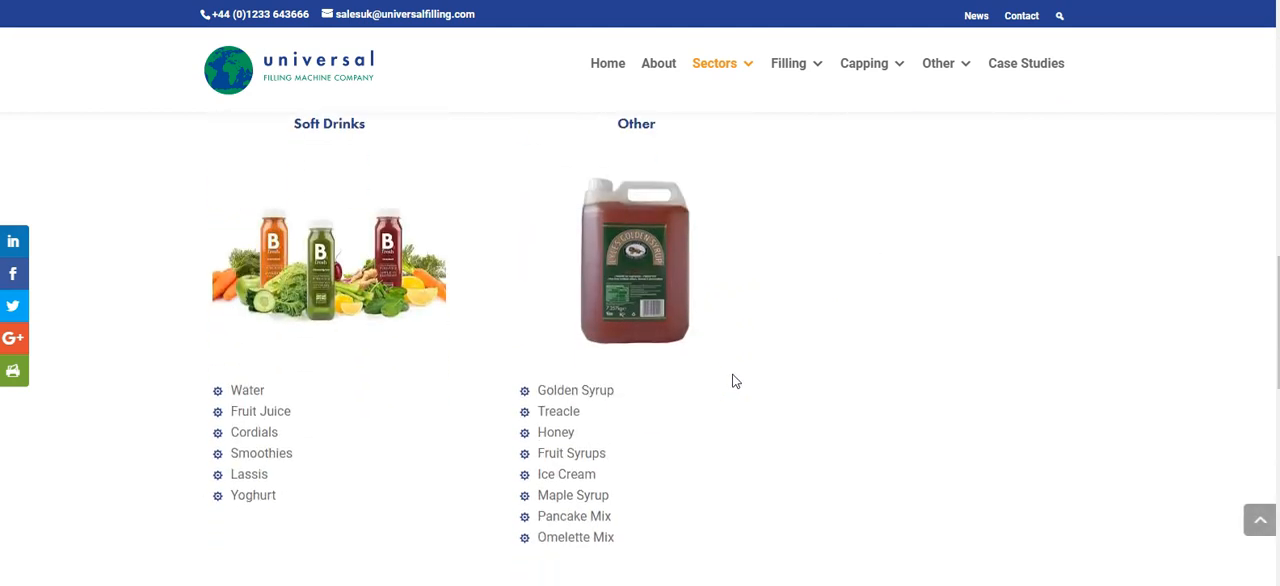
{"action": "scroll", "coordinate": [728, 383], "scroll_direction": "down", "scroll_amount": 3}
{"action": "mouse_move", "coordinate": [737, 295]}
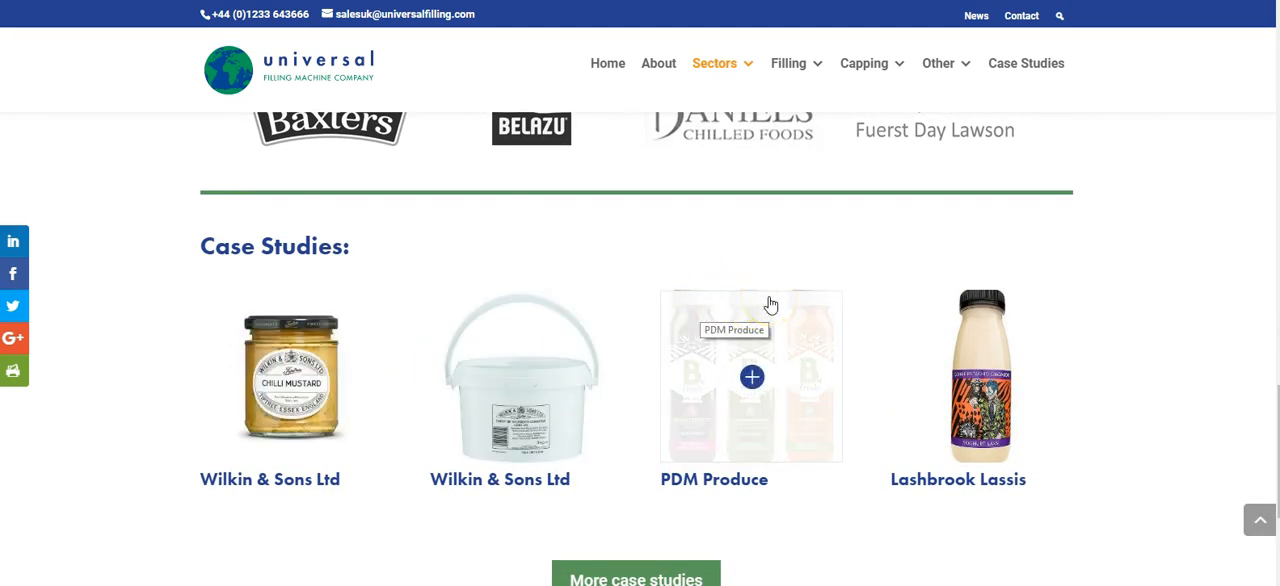
{"action": "mouse_move", "coordinate": [800, 68]}
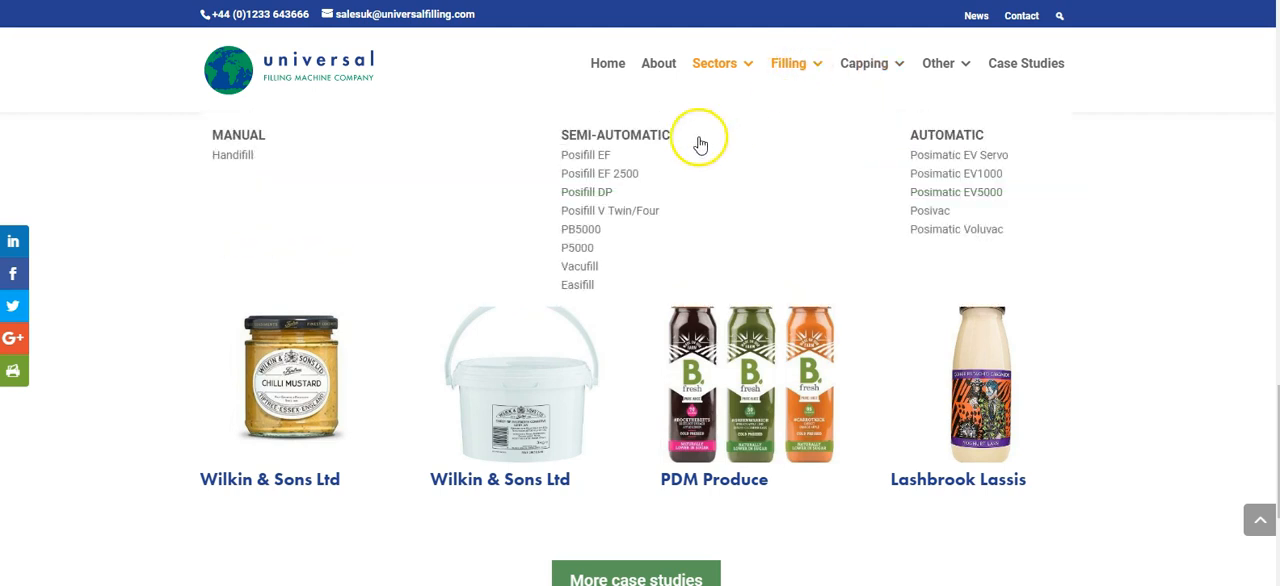
{"action": "scroll", "coordinate": [711, 398], "scroll_direction": "up", "scroll_amount": 3}
{"action": "scroll", "coordinate": [711, 398], "scroll_direction": "up", "scroll_amount": 5}
{"action": "left_click", "coordinate": [700, 366]}
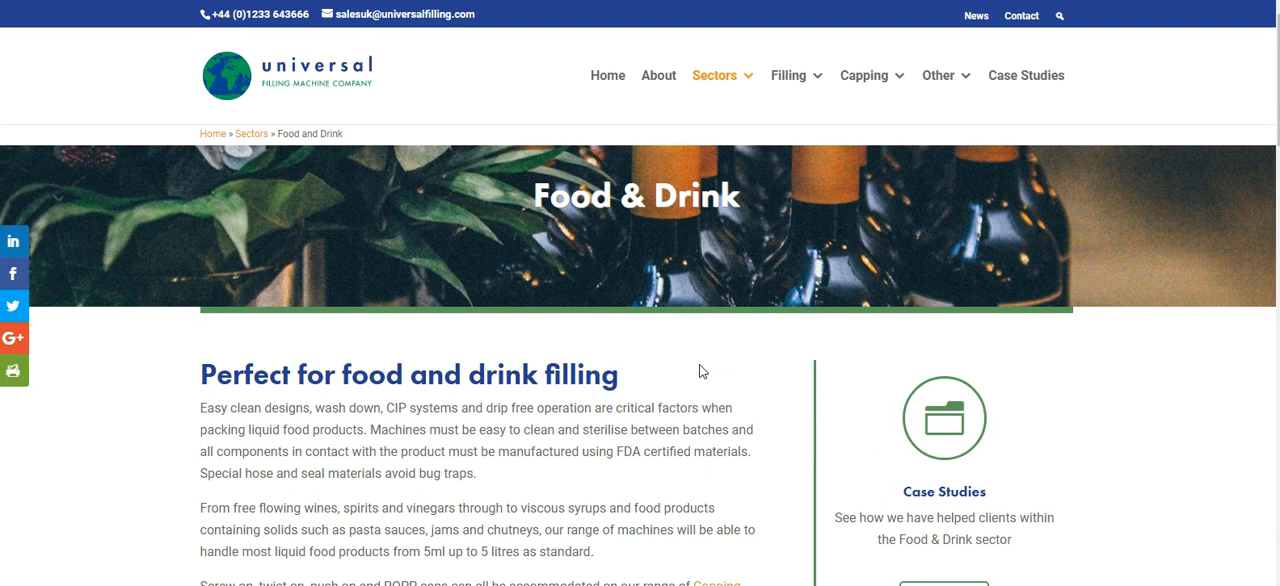
{"action": "left_click", "coordinate": [660, 373]}
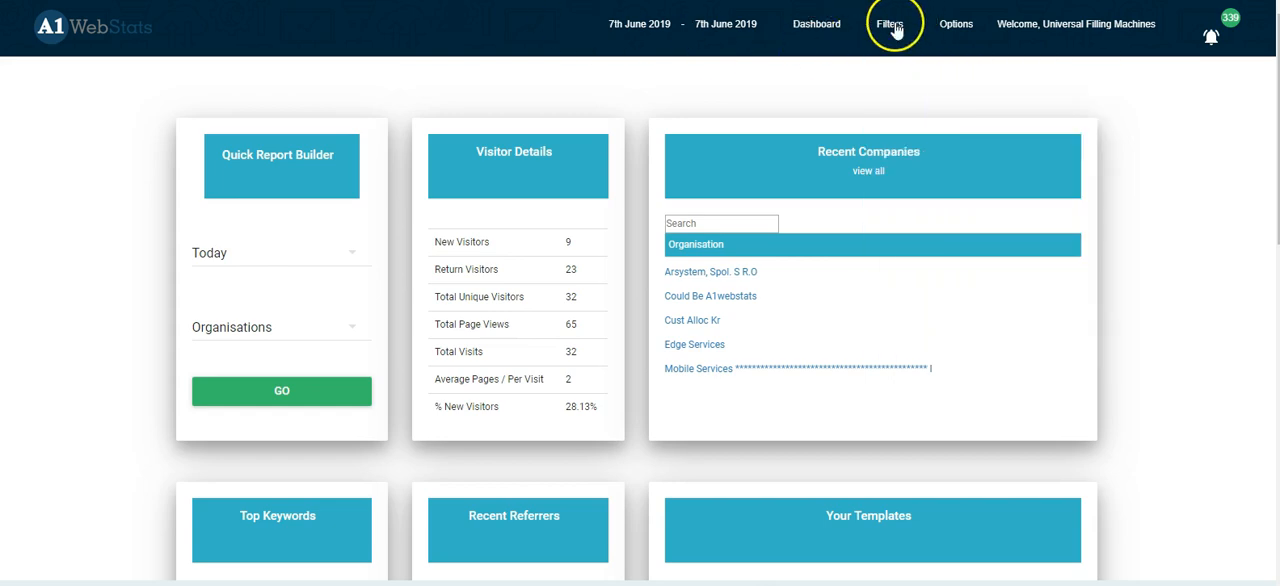
Step: Switch to A1WebStats, open Advanced Filters and set the date range to 1st May 2019 through 31st May 2019
{"action": "left_click", "coordinate": [897, 26]}
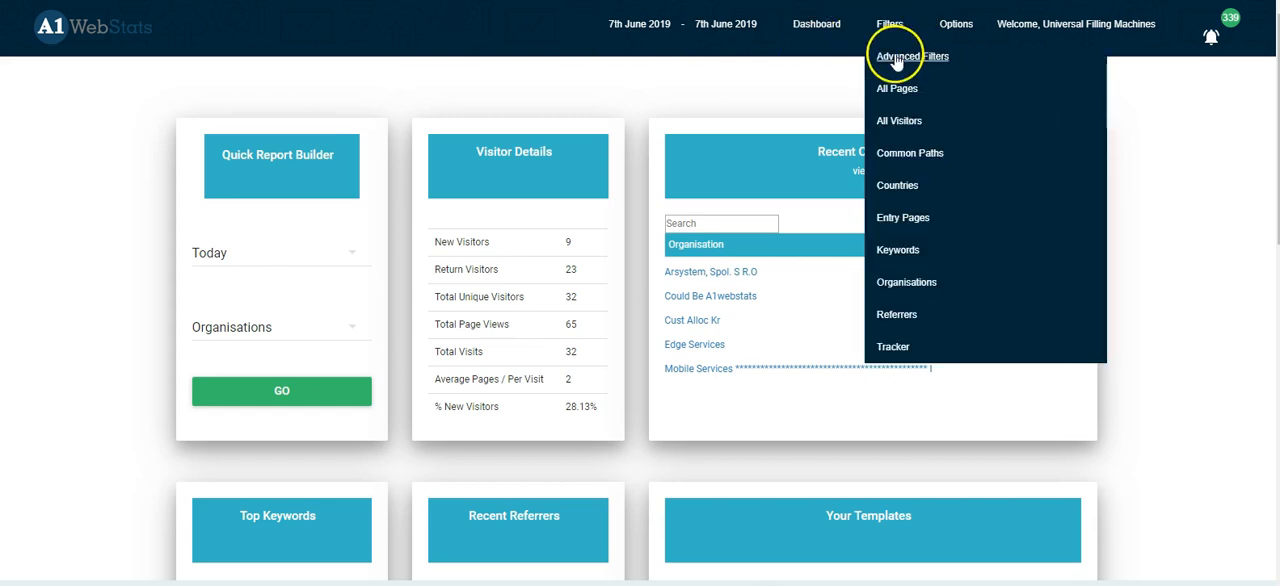
{"action": "left_click", "coordinate": [893, 44]}
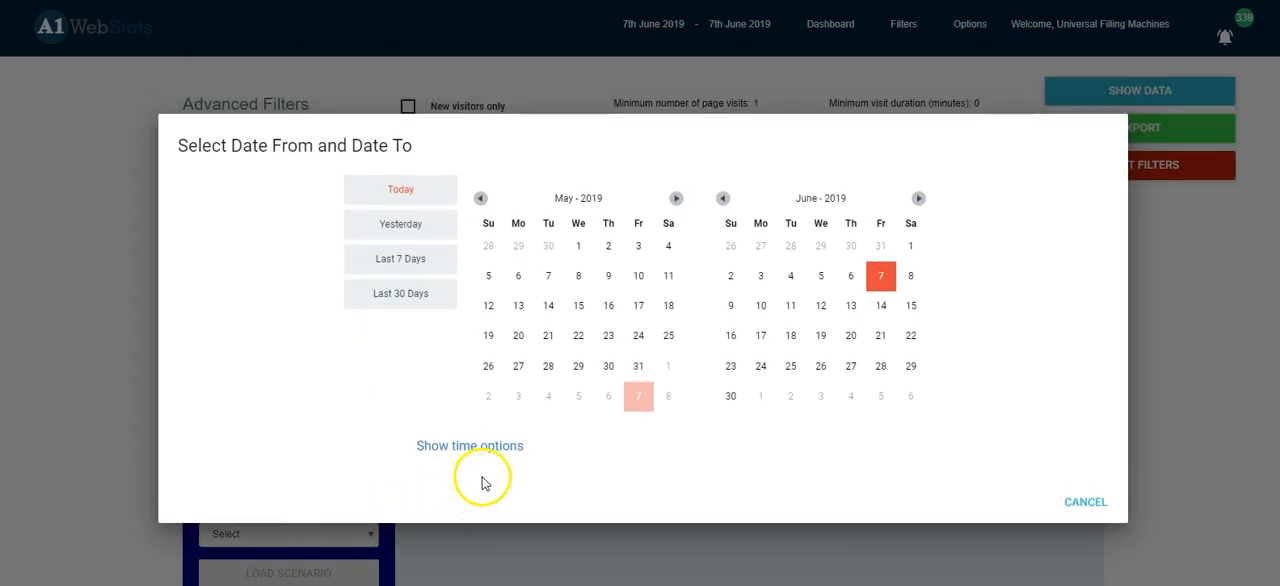
{"action": "left_click", "coordinate": [579, 249]}
{"action": "left_click", "coordinate": [637, 367]}
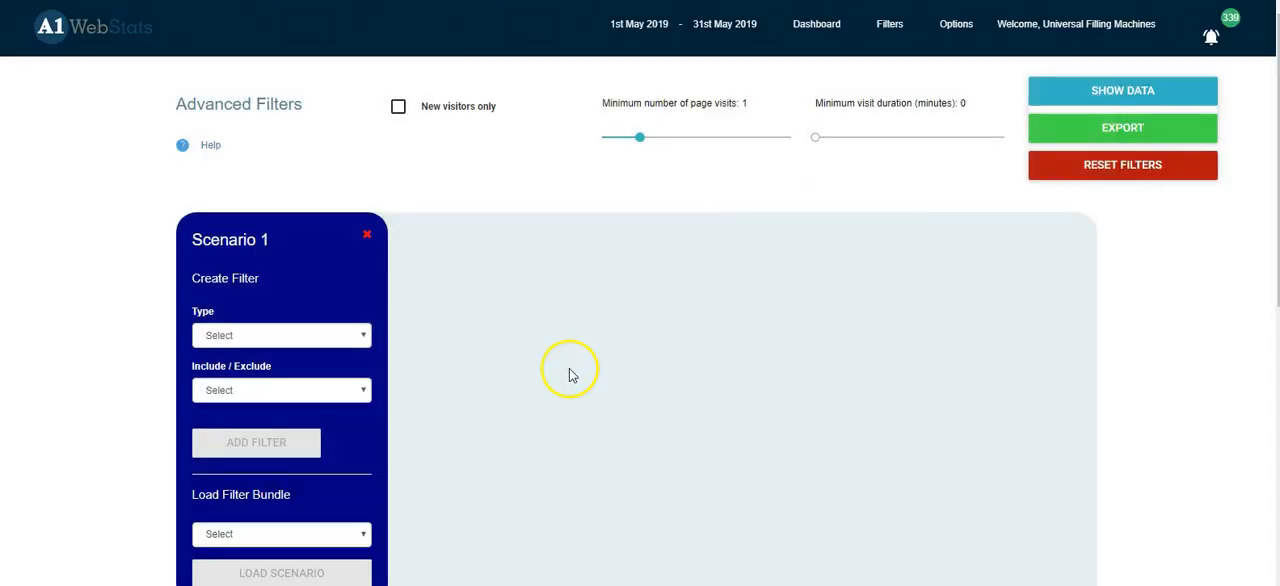
Step: Define a Page Visited filter in Scenario 1 for any values that match "/sectors/"
{"action": "left_click", "coordinate": [364, 338]}
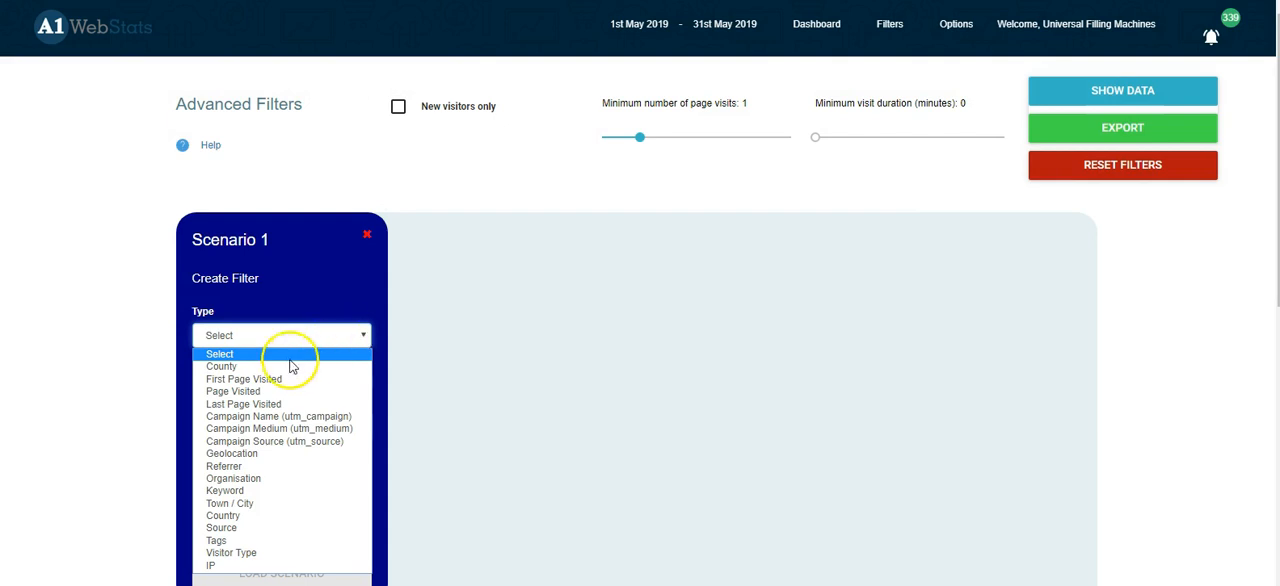
{"action": "left_click", "coordinate": [248, 393]}
{"action": "left_click", "coordinate": [447, 148]}
{"action": "type", "text": "/sect"}
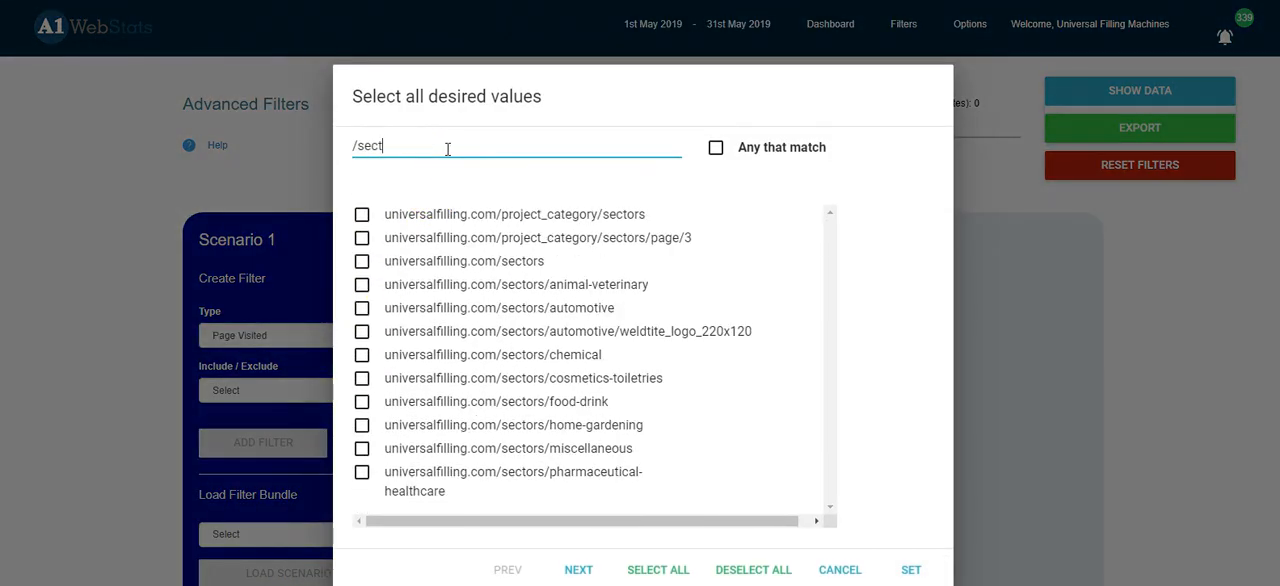
{"action": "type", "text": "ors/"}
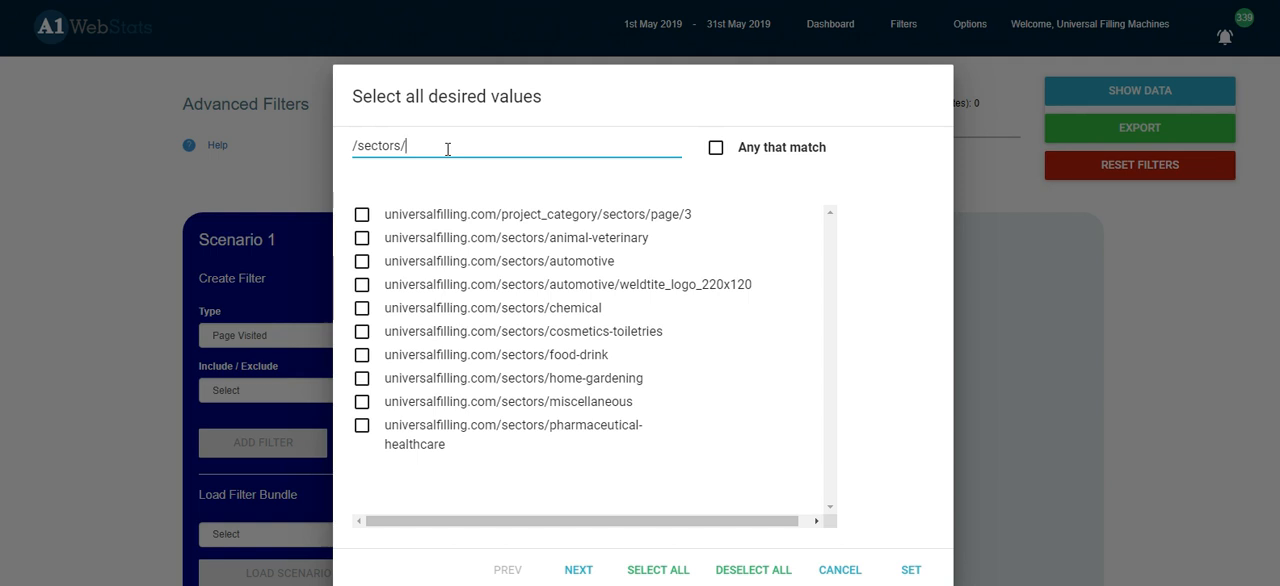
{"action": "left_click", "coordinate": [716, 149]}
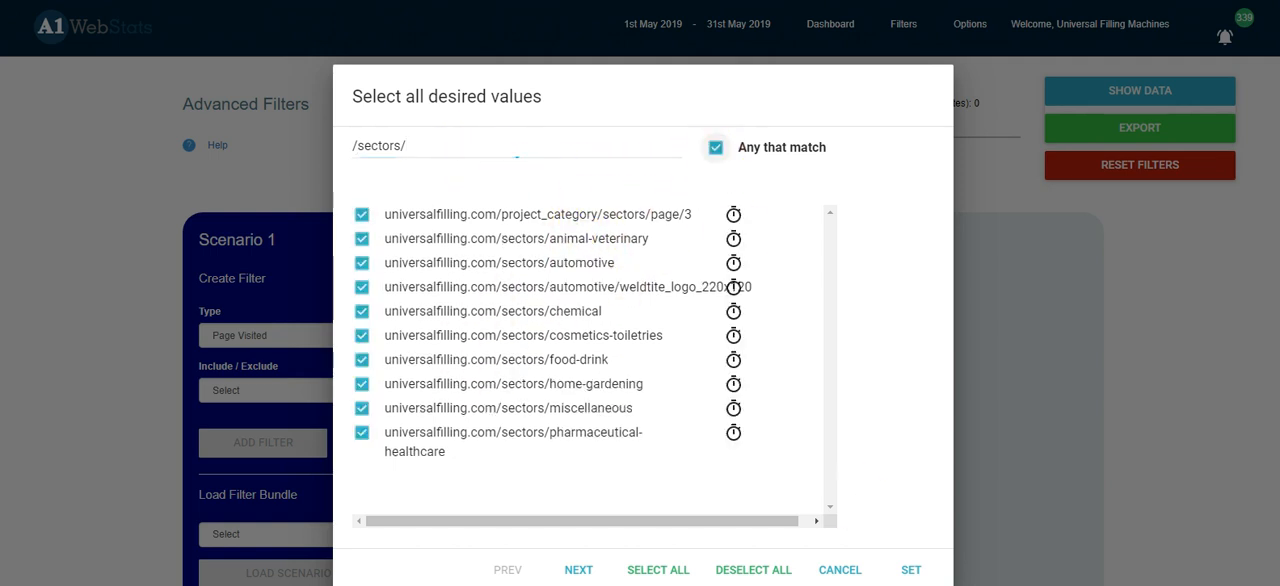
{"action": "left_click", "coordinate": [911, 569]}
Step: Set the "/sectors/" page filter to Include and add it to Scenario 1
{"action": "left_click", "coordinate": [277, 392]}
{"action": "left_click", "coordinate": [251, 417]}
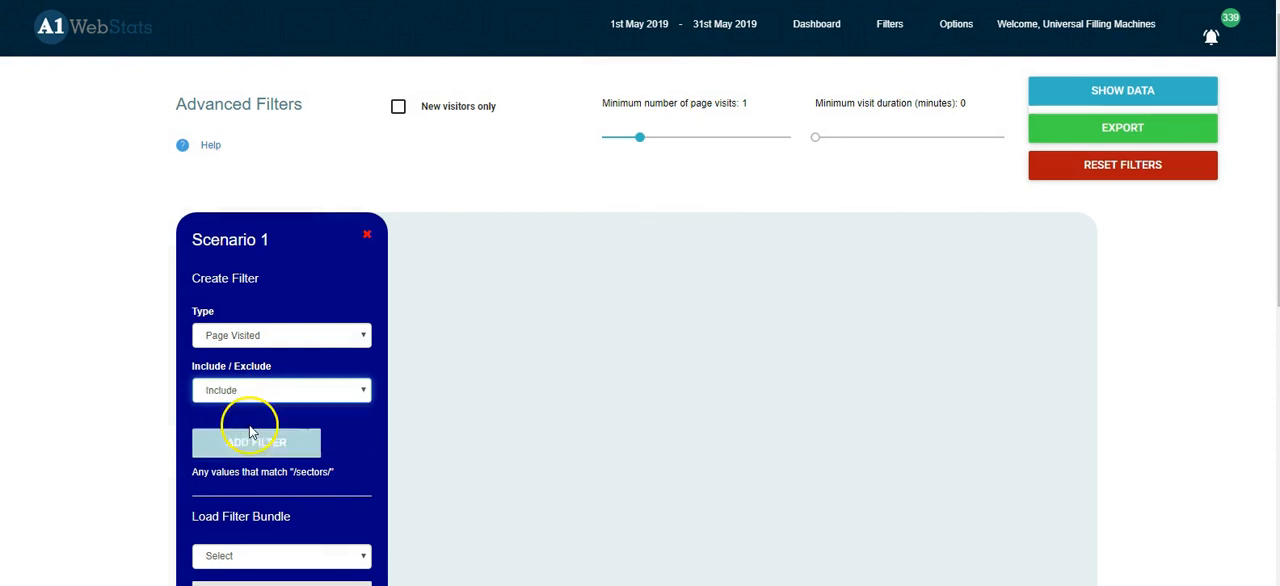
{"action": "left_click", "coordinate": [263, 447]}
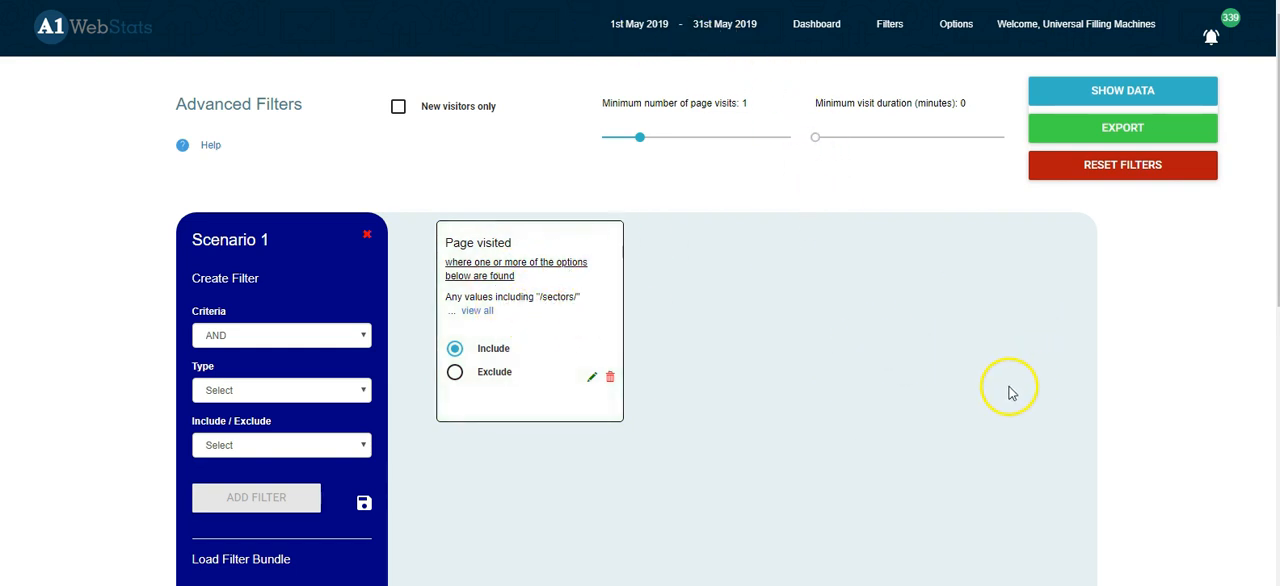
Step: Show the data for visitors to sector pages and review the pages they viewed
{"action": "left_click", "coordinate": [1140, 93]}
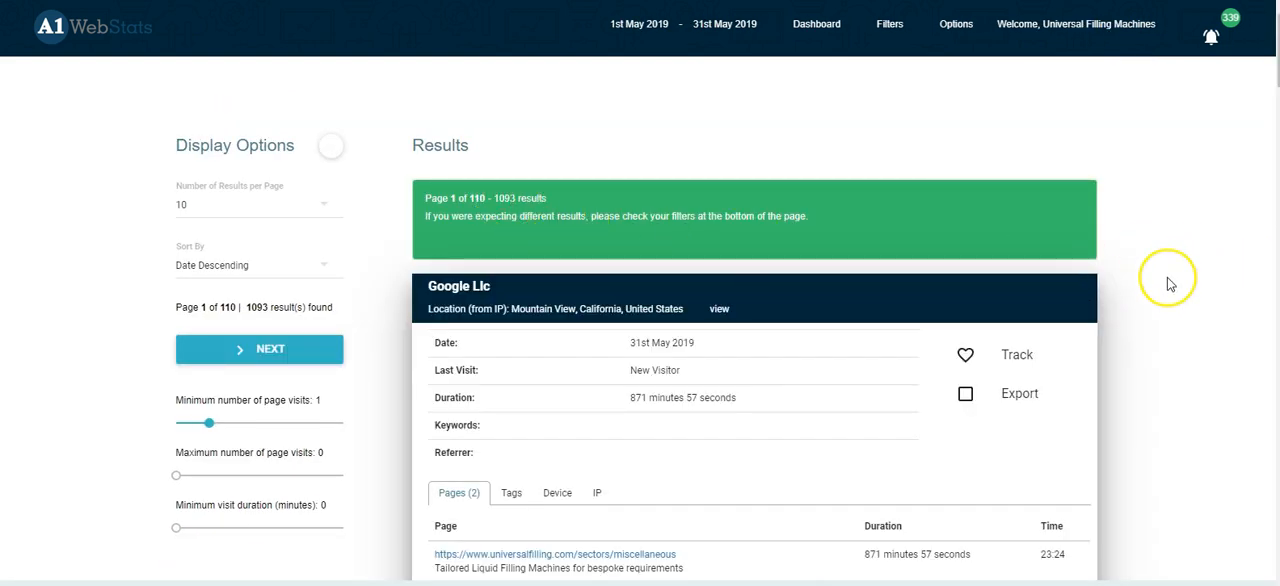
{"action": "scroll", "coordinate": [1171, 277], "scroll_direction": "down", "scroll_amount": 5}
{"action": "scroll", "coordinate": [1167, 279], "scroll_direction": "down", "scroll_amount": 2}
{"action": "scroll", "coordinate": [1167, 279], "scroll_direction": "up", "scroll_amount": 1}
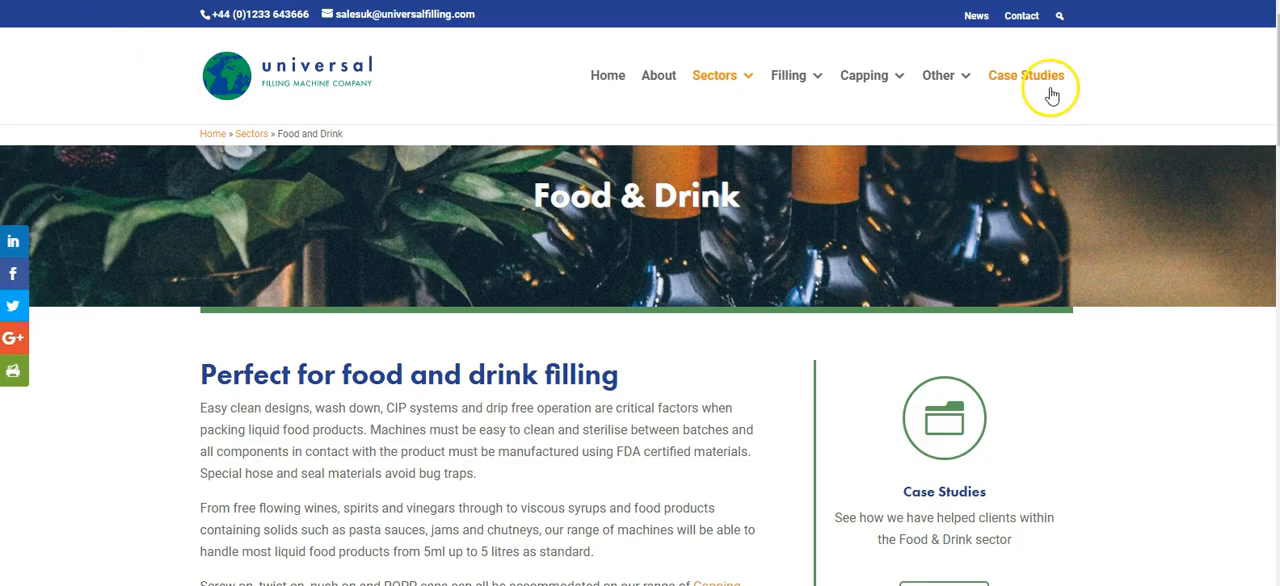
{"action": "mouse_move", "coordinate": [795, 92]}
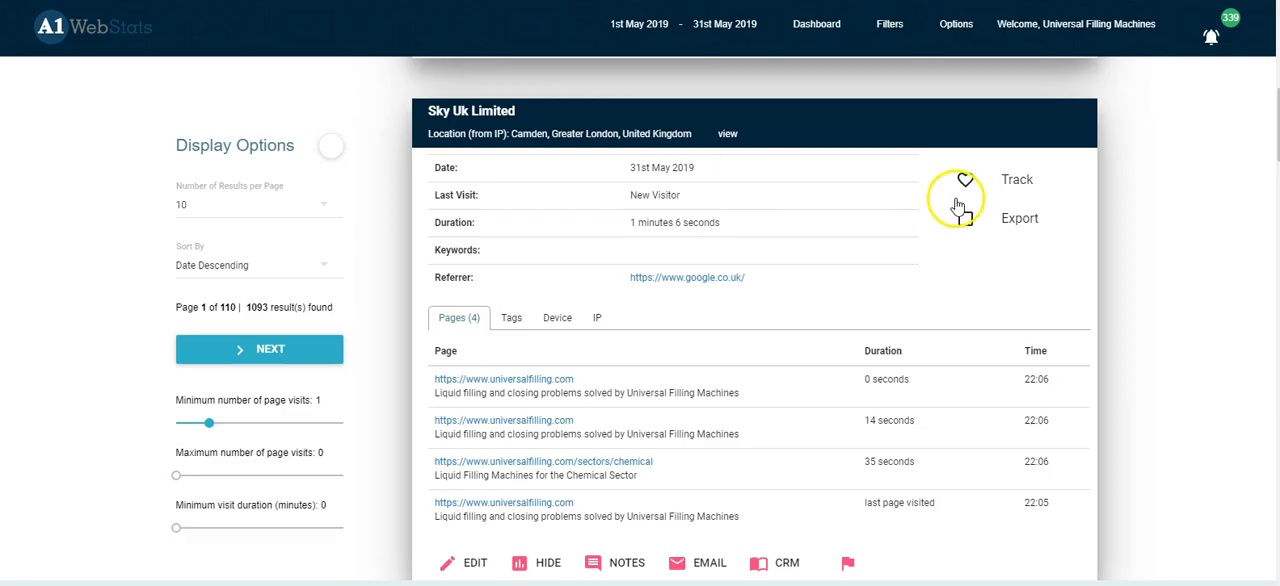
Step: Return to Advanced Filters and define a second Page Visited filter for any values that match "/liquid-filling-machines/"
{"action": "left_click", "coordinate": [889, 24]}
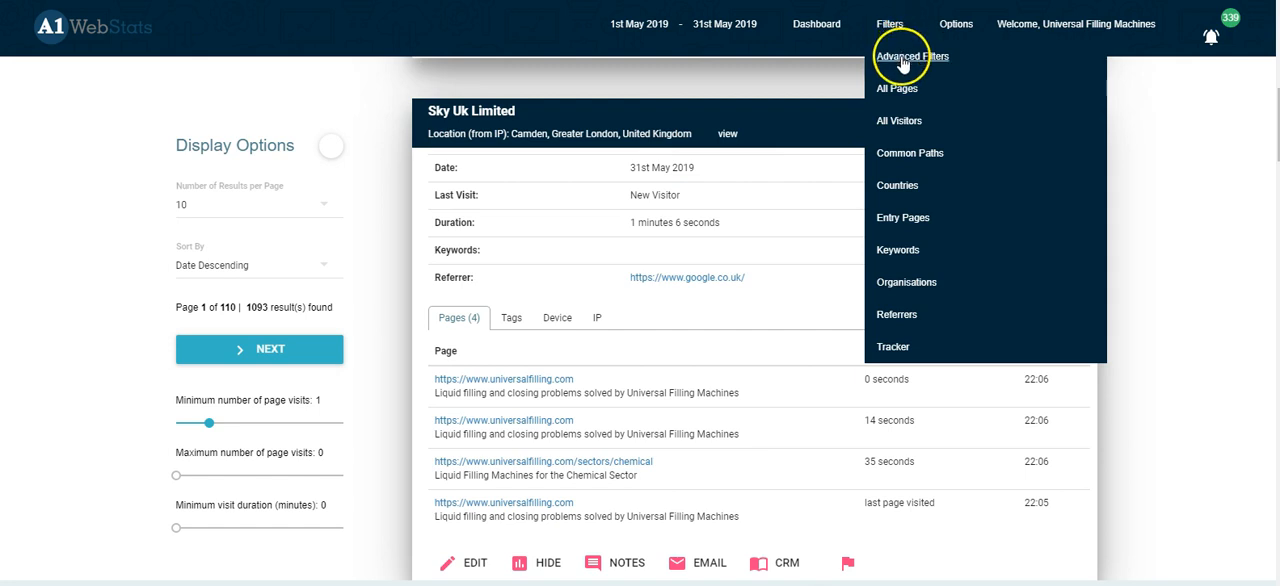
{"action": "left_click", "coordinate": [903, 60]}
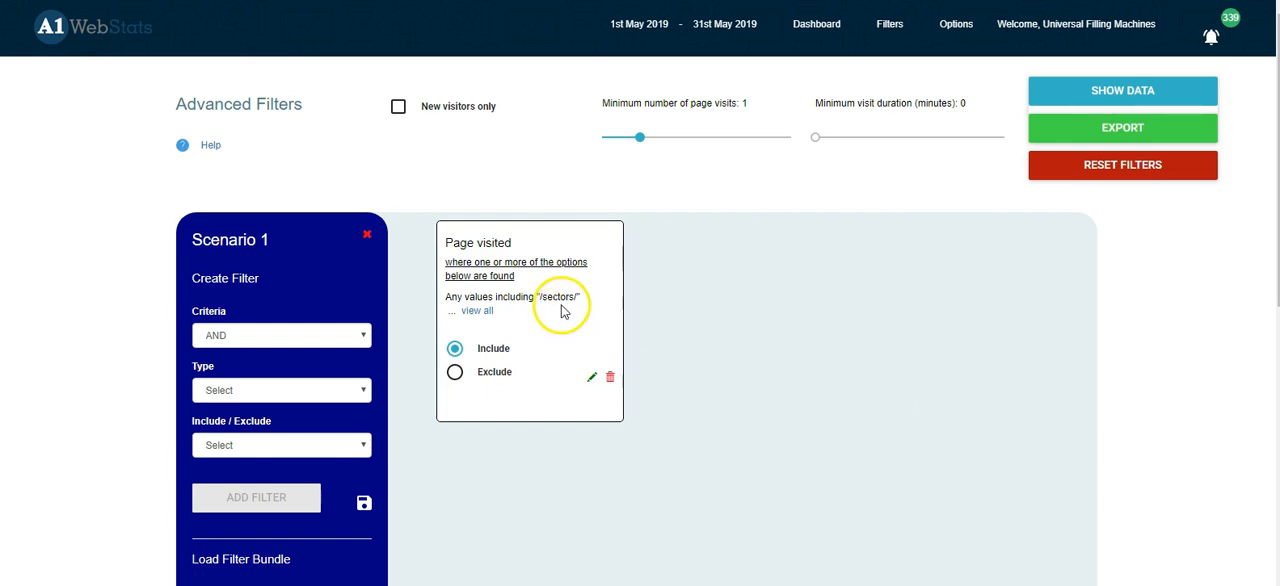
{"action": "left_click", "coordinate": [294, 392]}
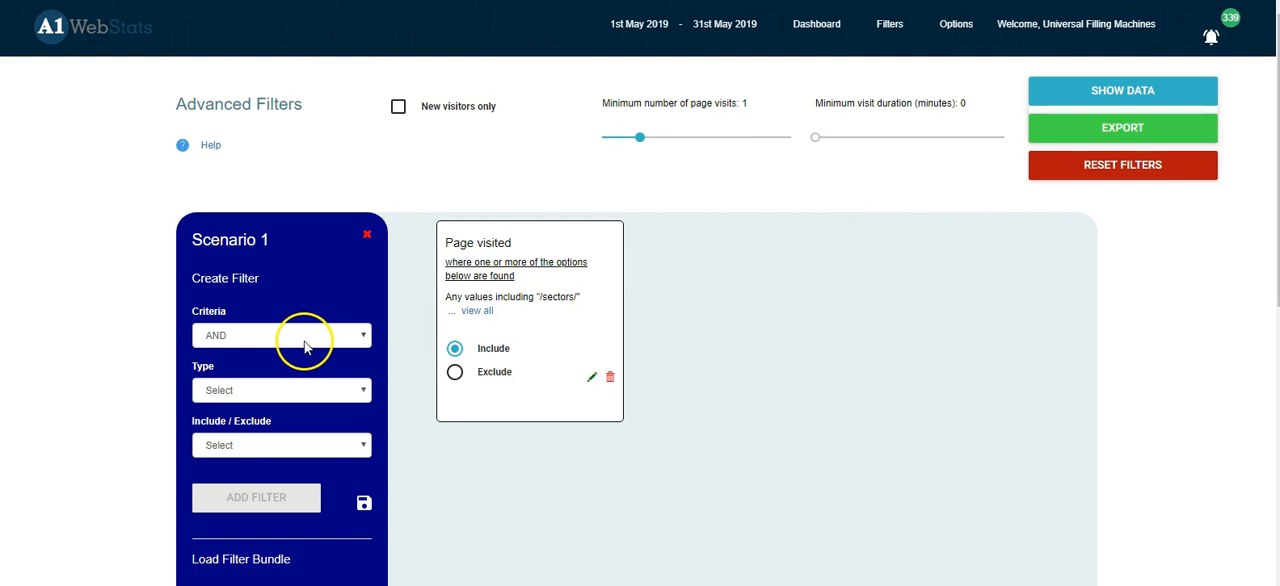
{"action": "left_click", "coordinate": [295, 392]}
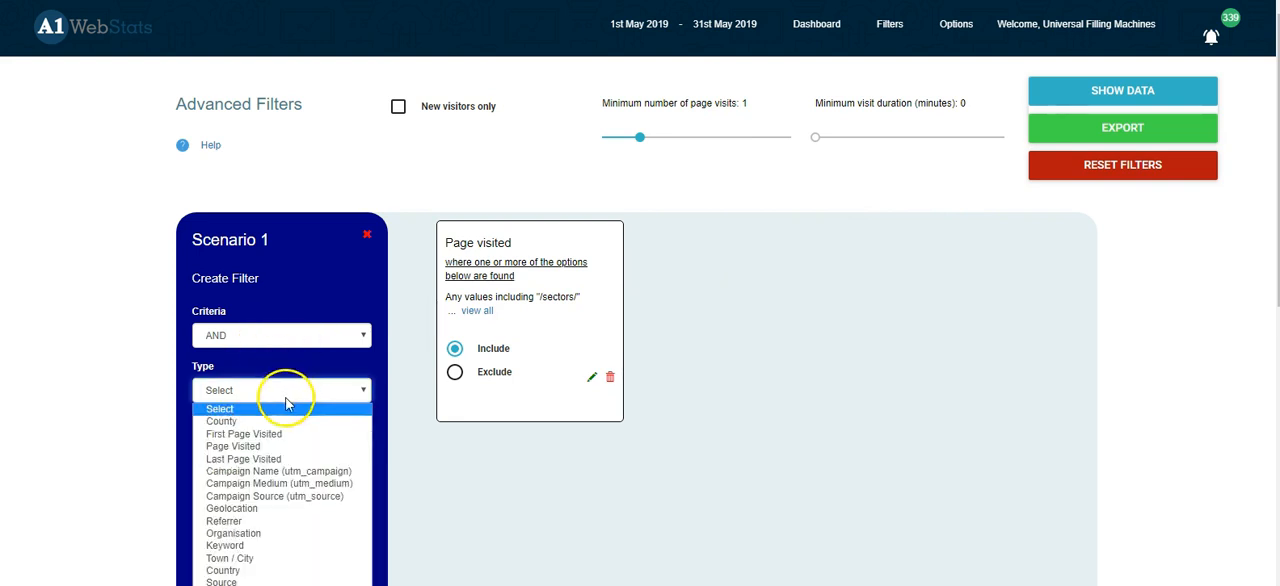
{"action": "left_click", "coordinate": [258, 447]}
{"action": "left_click", "coordinate": [383, 140]}
{"action": "type", "text": "/liquid-filling-machines"}
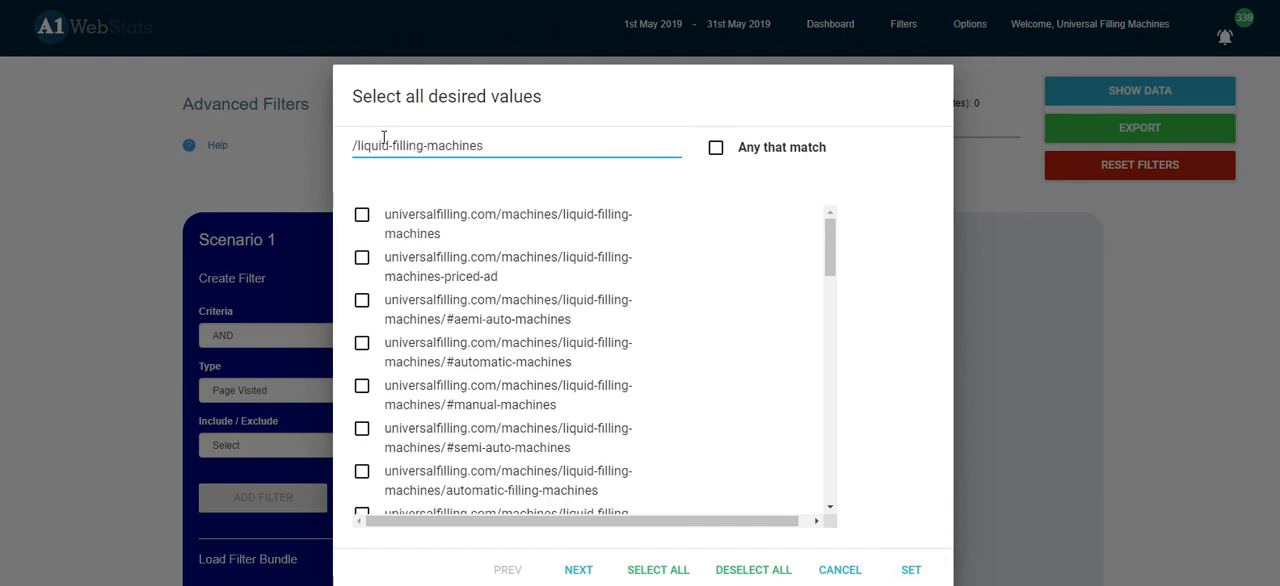
{"action": "type", "text": "/"}
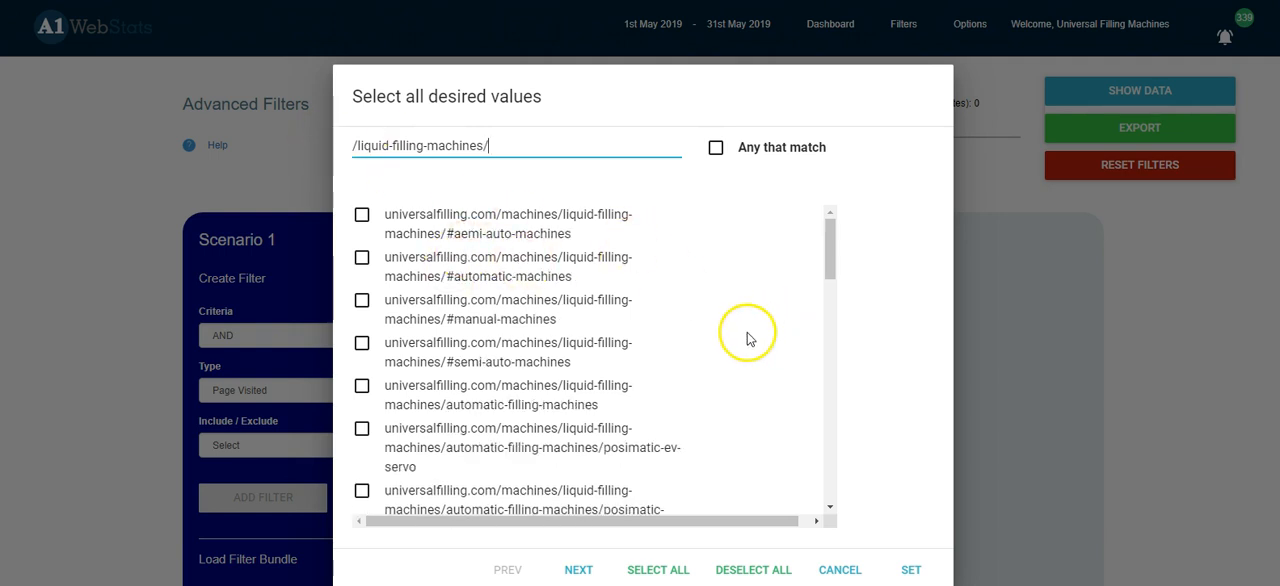
{"action": "left_click", "coordinate": [716, 147]}
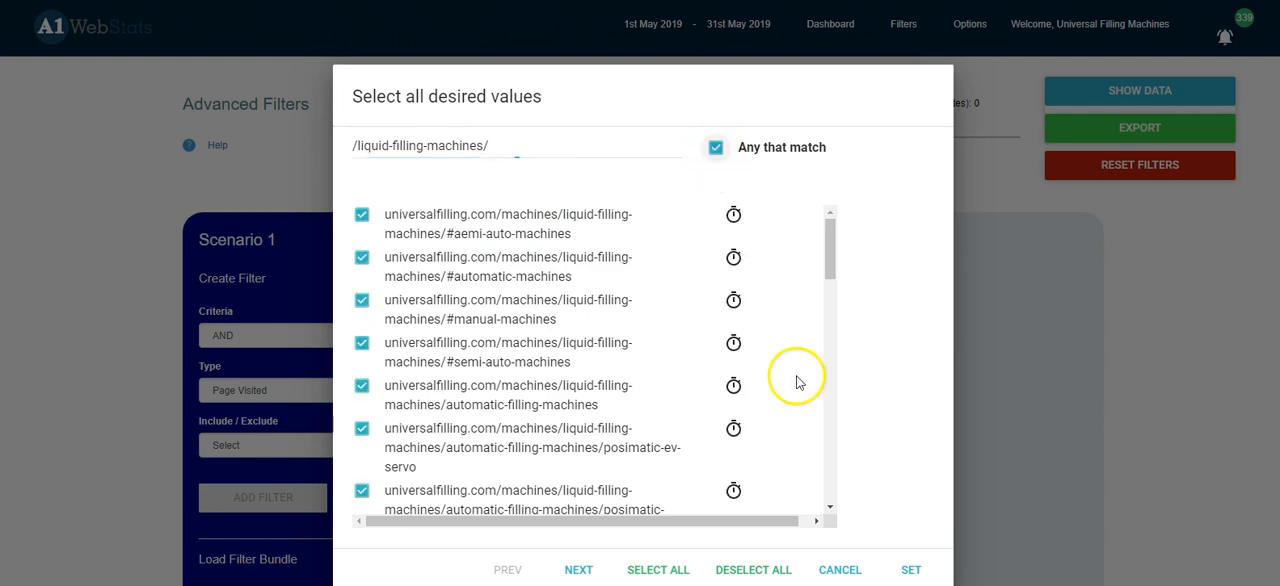
{"action": "left_click", "coordinate": [907, 572]}
Step: Add the "/liquid-filling-machines/" filter as Include with the AND criteria, and show the visitors matching both filters
{"action": "left_click", "coordinate": [277, 445]}
{"action": "left_click", "coordinate": [260, 477]}
{"action": "left_click", "coordinate": [256, 497]}
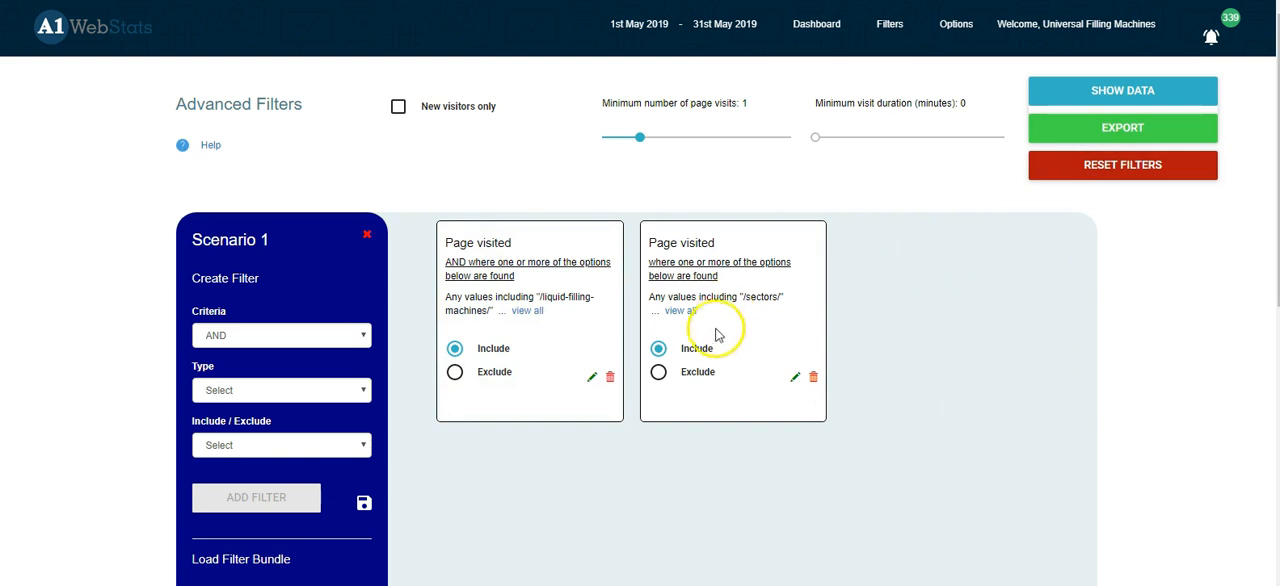
{"action": "left_click", "coordinate": [1125, 97]}
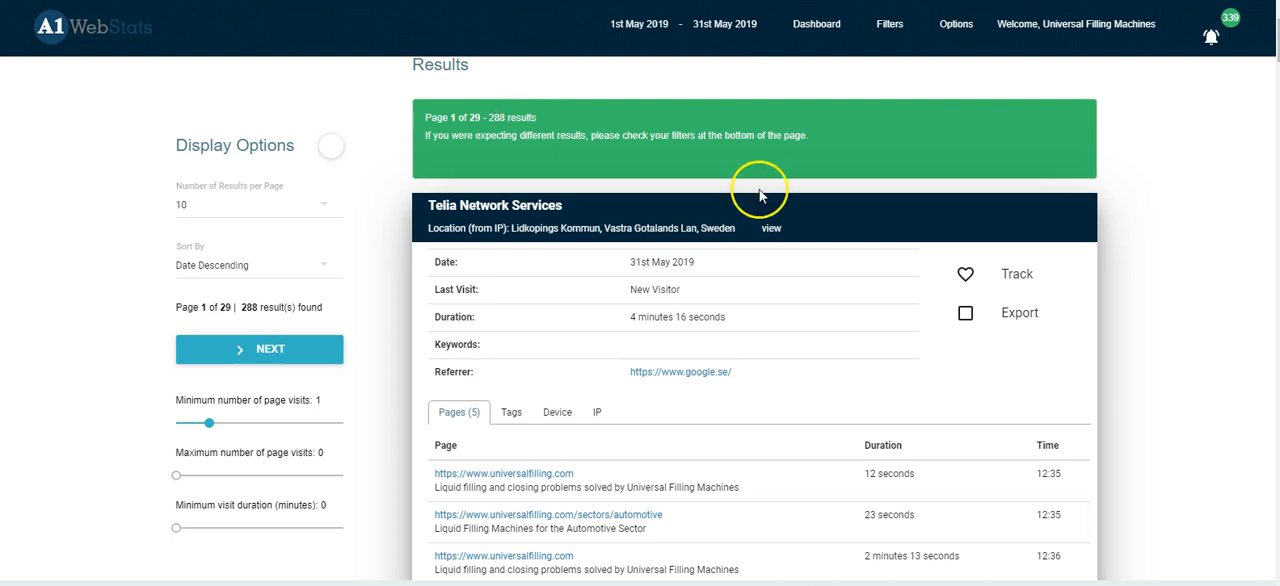
{"action": "scroll", "coordinate": [1245, 408], "scroll_direction": "down", "scroll_amount": 1}
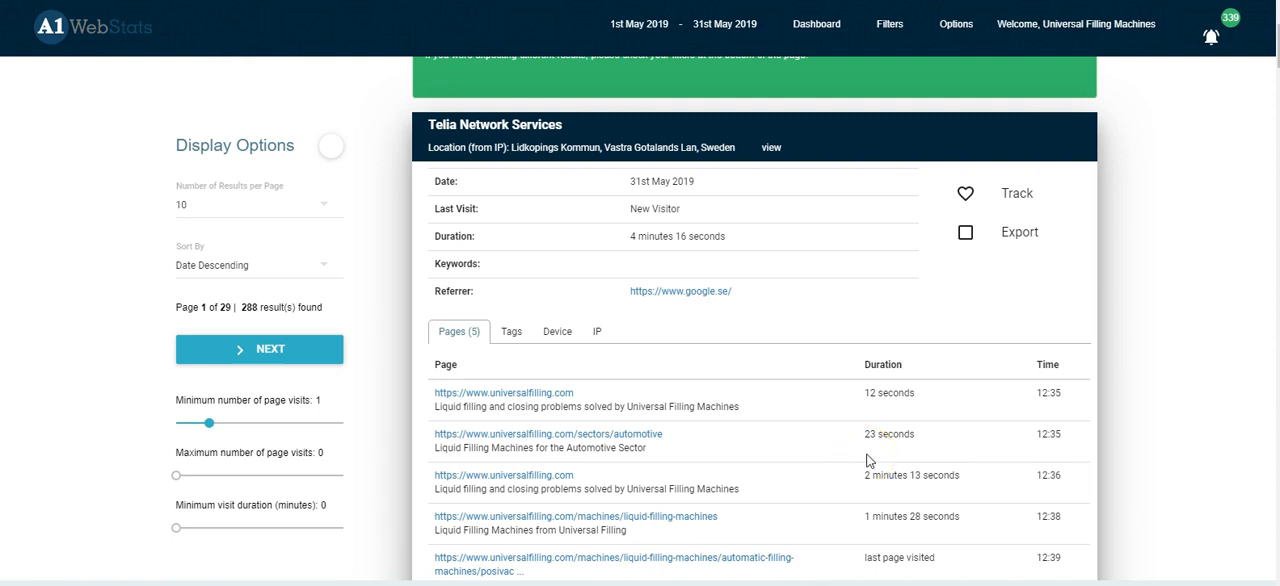
Step: Return to Advanced Filters, switch the "/liquid-filling-machines/" filter to Exclude, and show the data for the remaining sector page visitors
{"action": "left_click", "coordinate": [893, 26]}
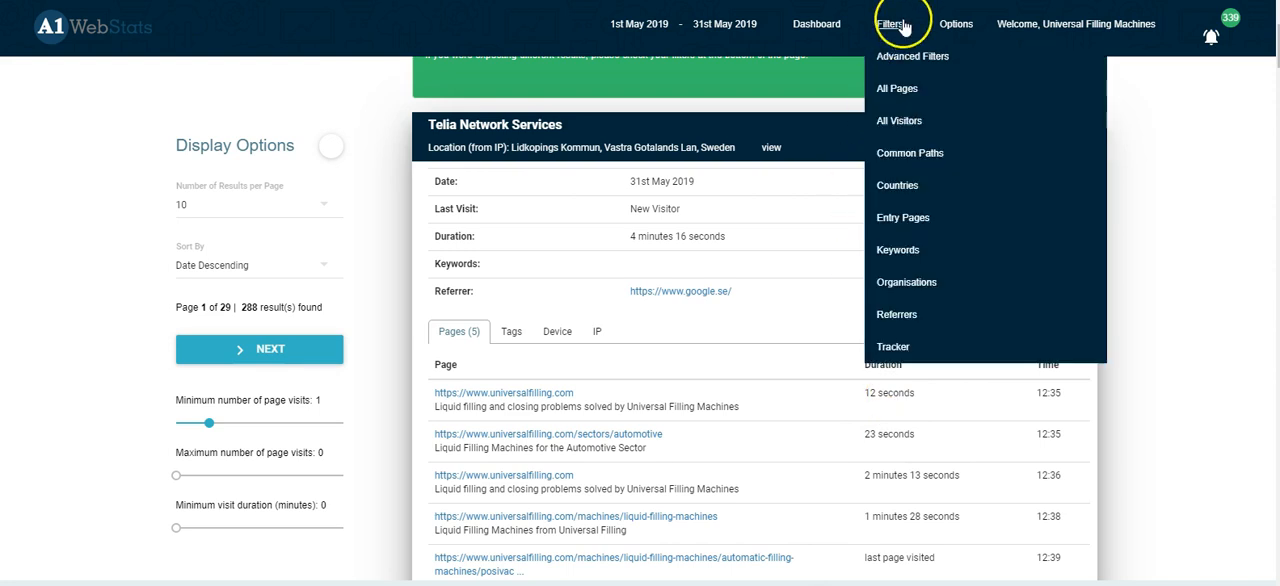
{"action": "left_click", "coordinate": [908, 56]}
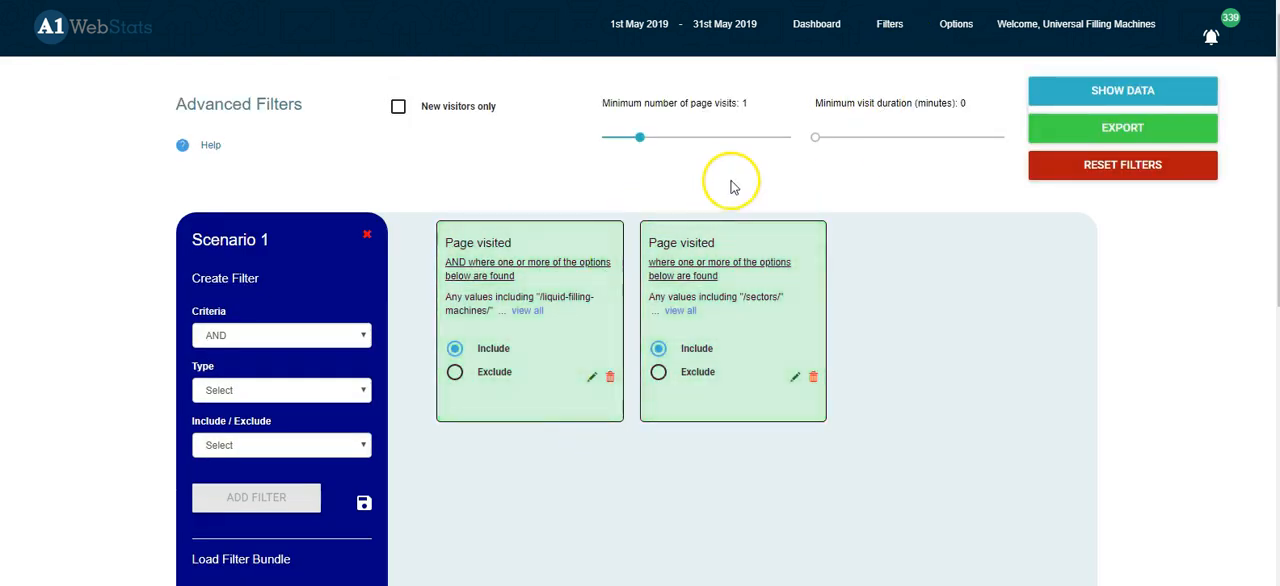
{"action": "left_click", "coordinate": [456, 378]}
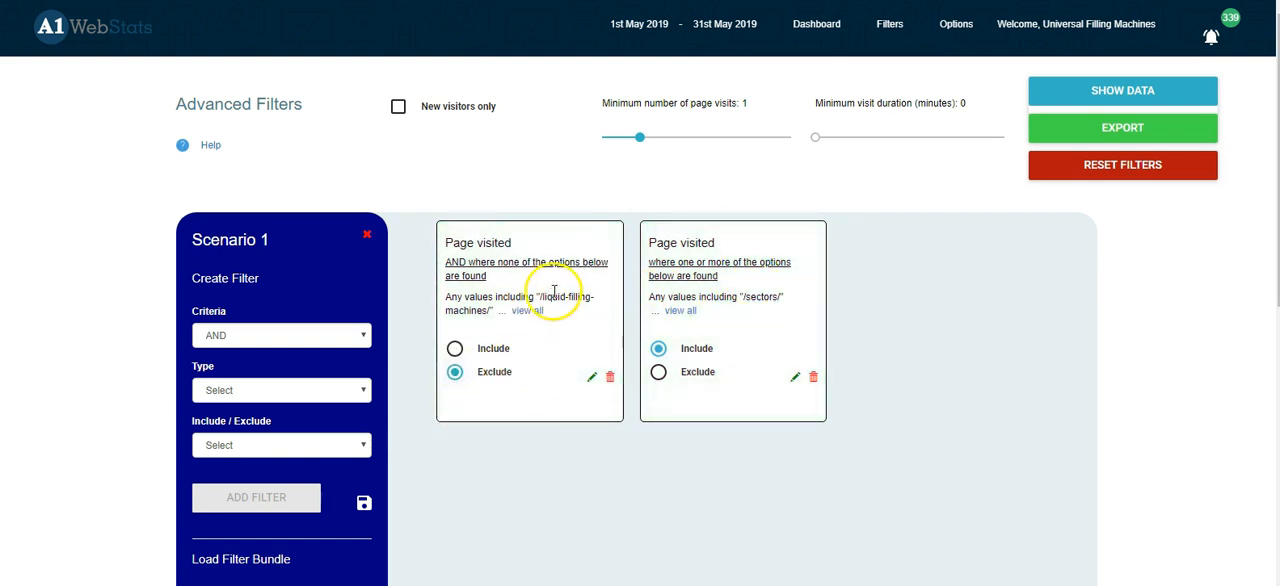
{"action": "left_click", "coordinate": [1123, 92]}
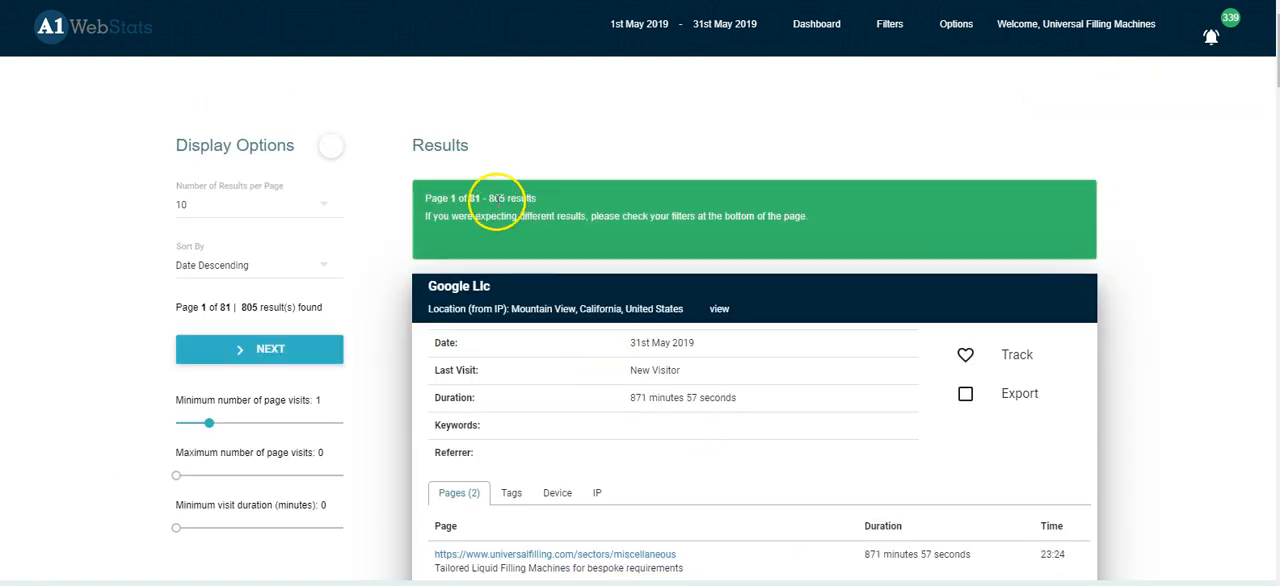
Step: Review the page paths of visitors who saw sector pages without moving on to the liquid filling machine pages
{"action": "scroll", "coordinate": [766, 314], "scroll_direction": "down", "scroll_amount": 5}
{"action": "scroll", "coordinate": [759, 332], "scroll_direction": "down", "scroll_amount": 2}
{"action": "left_click", "coordinate": [757, 331]}
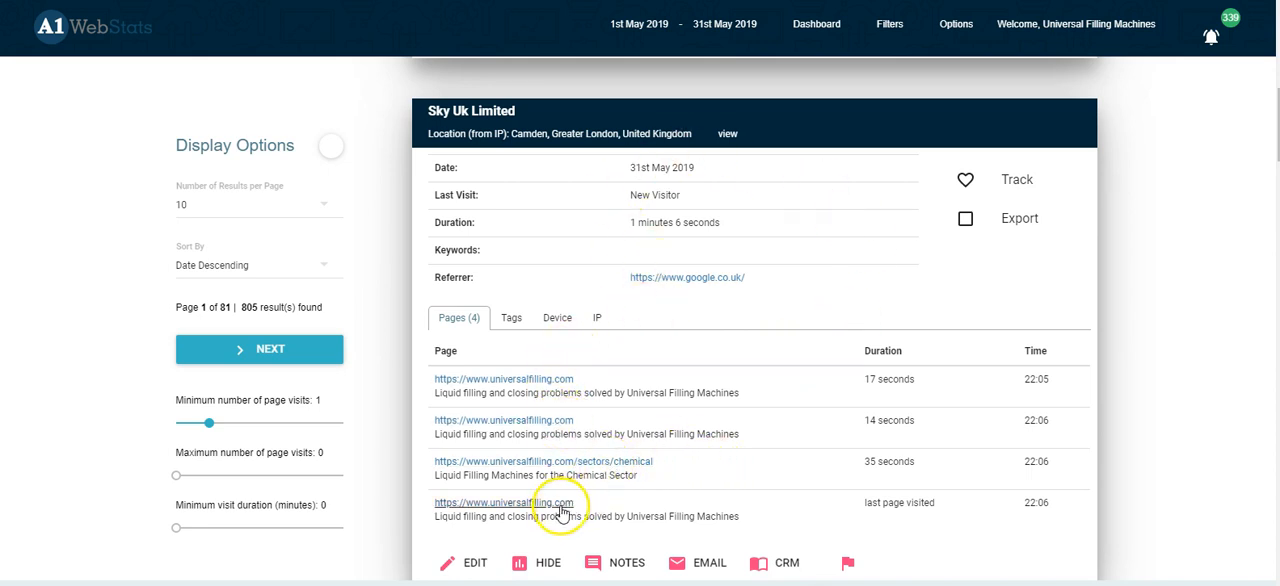
{"action": "scroll", "coordinate": [800, 448], "scroll_direction": "down", "scroll_amount": 4}
{"action": "scroll", "coordinate": [800, 452], "scroll_direction": "down", "scroll_amount": 2}
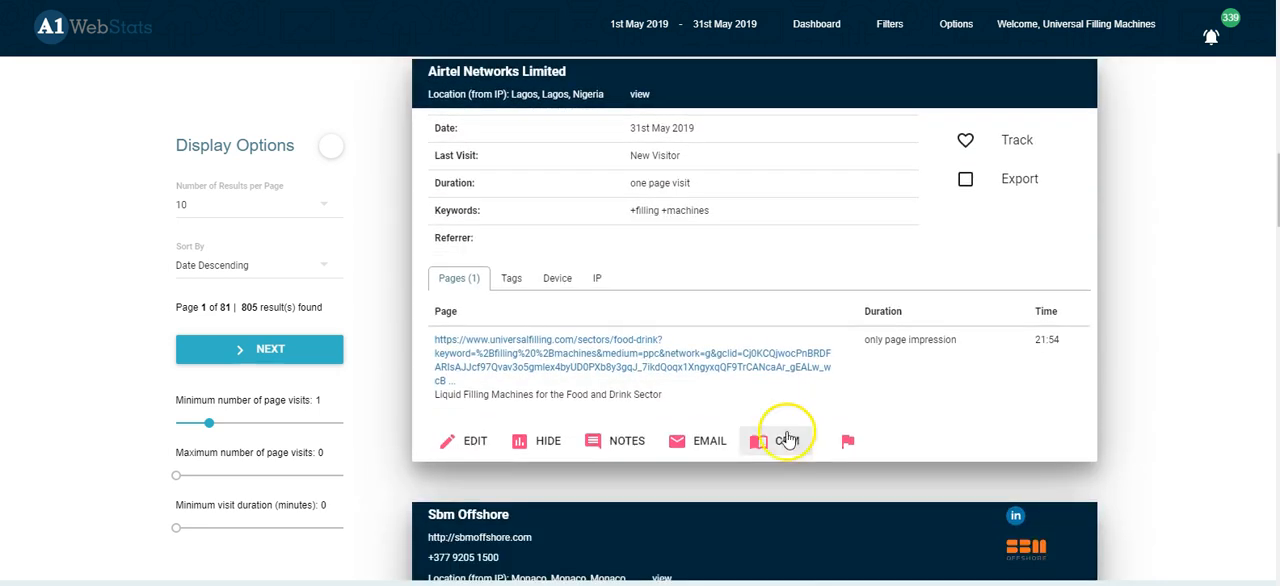
{"action": "scroll", "coordinate": [858, 395], "scroll_direction": "down", "scroll_amount": 3}
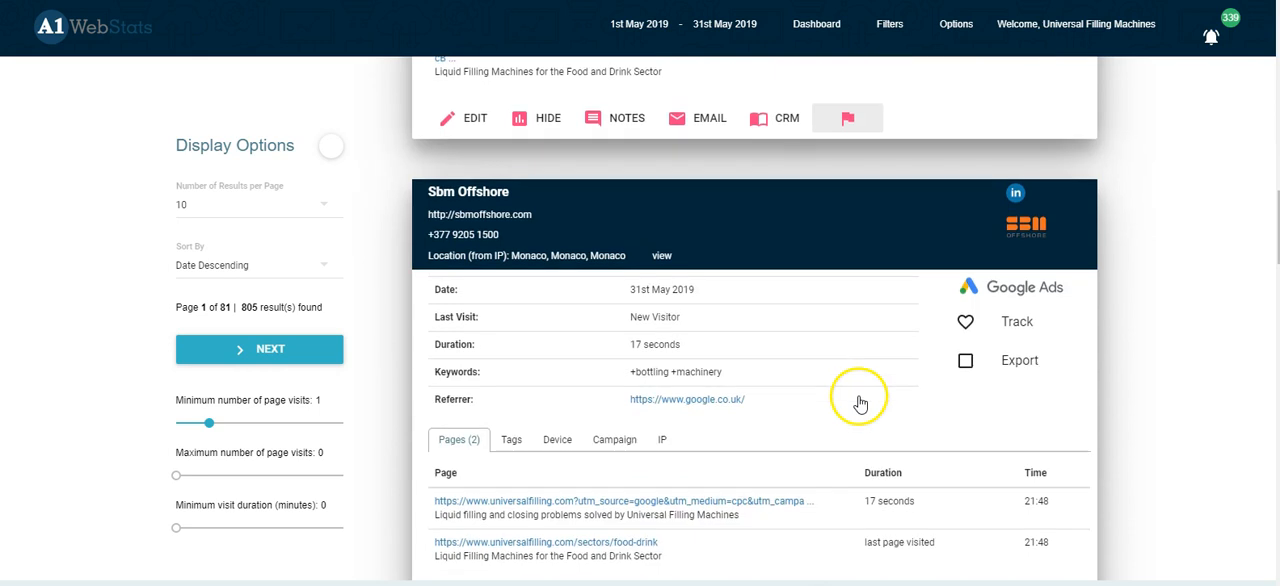
{"action": "scroll", "coordinate": [858, 400], "scroll_direction": "down", "scroll_amount": 1}
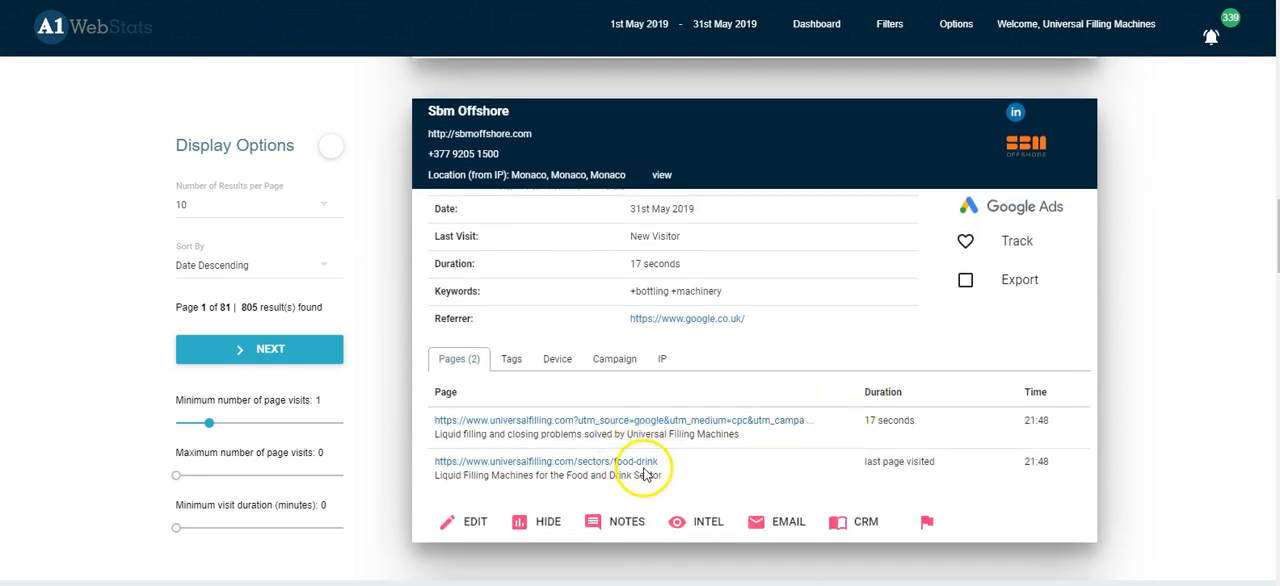
{"action": "scroll", "coordinate": [771, 455], "scroll_direction": "down", "scroll_amount": 4}
Step: Remove the "/liquid-filling-machines/" filter in Advanced Filters and define a Page Visited filter for any values that match "/project/"
{"action": "left_click", "coordinate": [672, 390]}
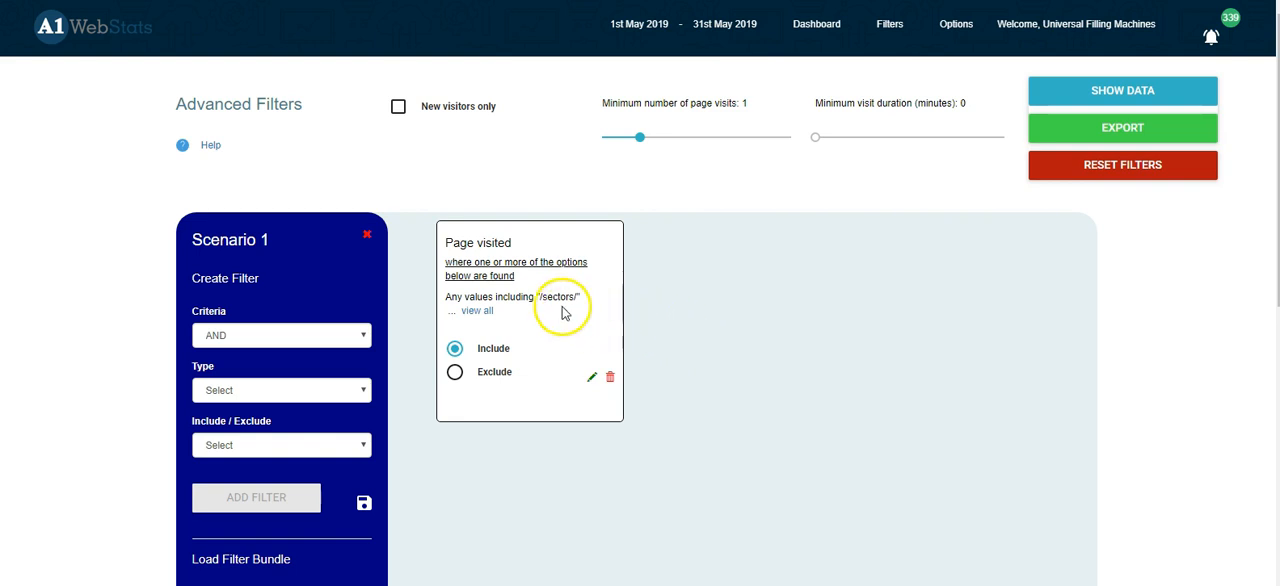
{"action": "left_click", "coordinate": [258, 388]}
{"action": "left_click", "coordinate": [250, 446]}
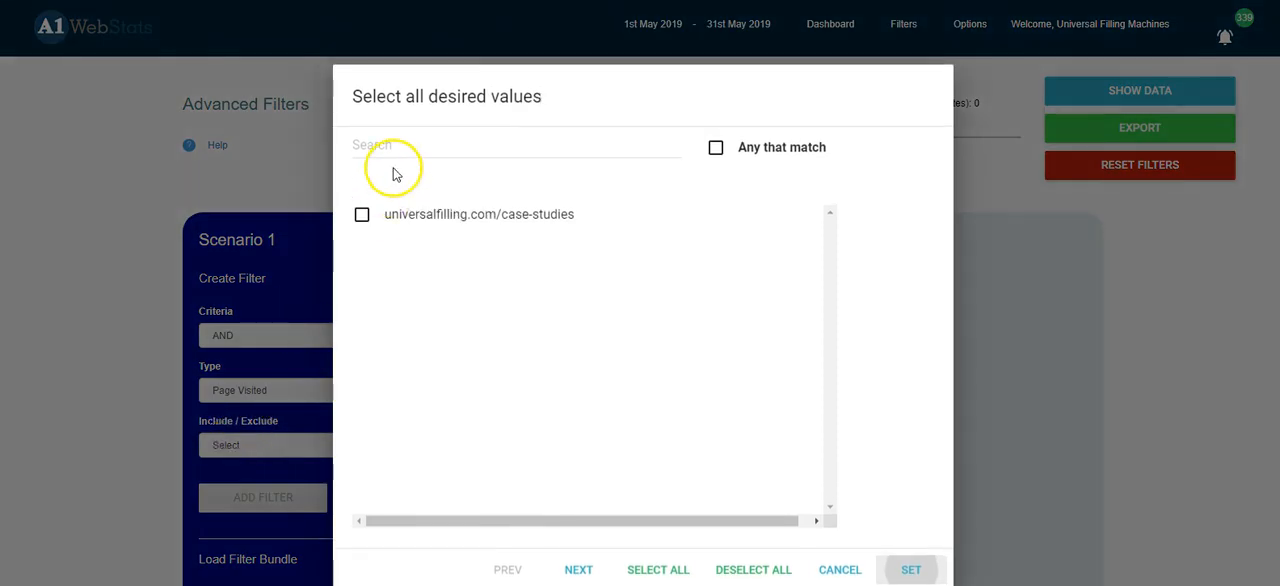
{"action": "left_click", "coordinate": [395, 145]}
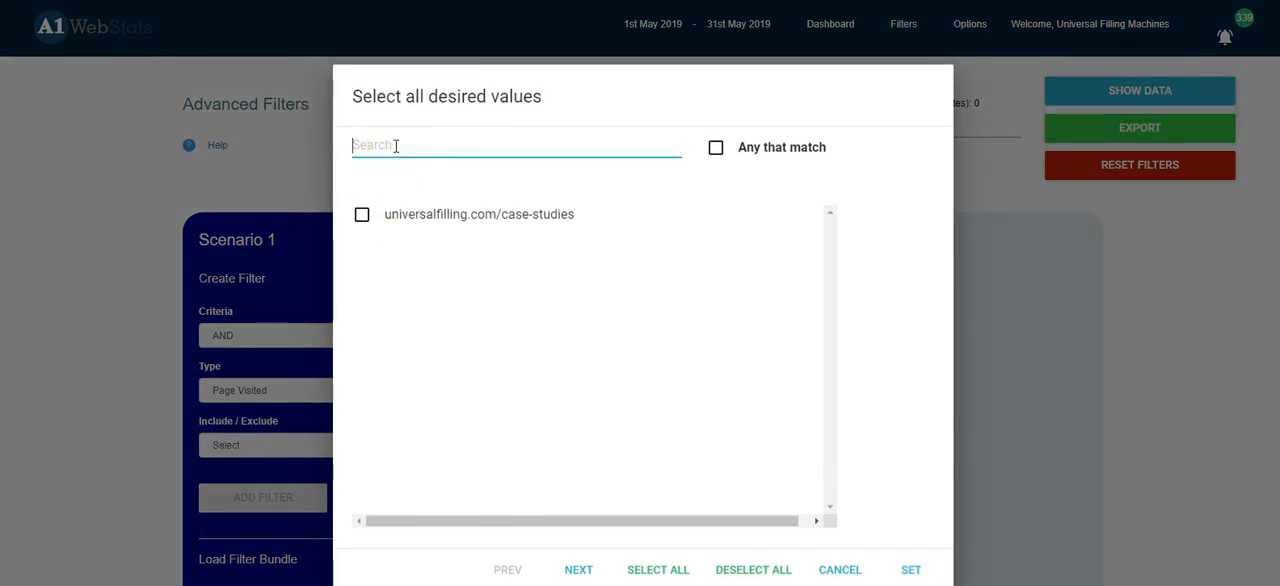
{"action": "type", "text": "/project"}
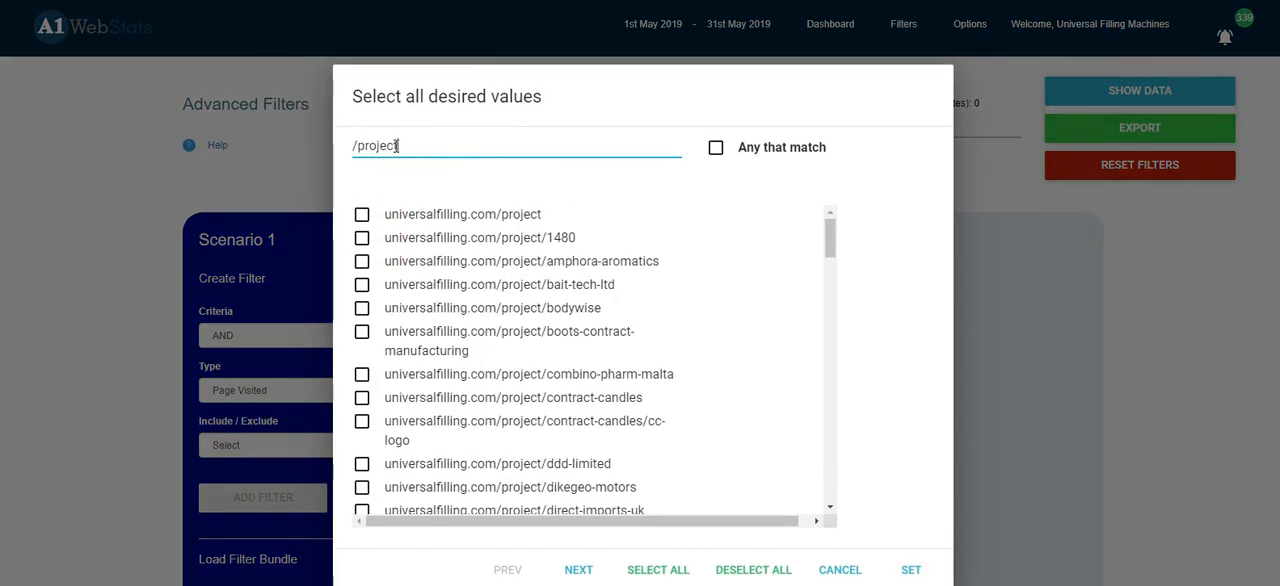
{"action": "type", "text": "/"}
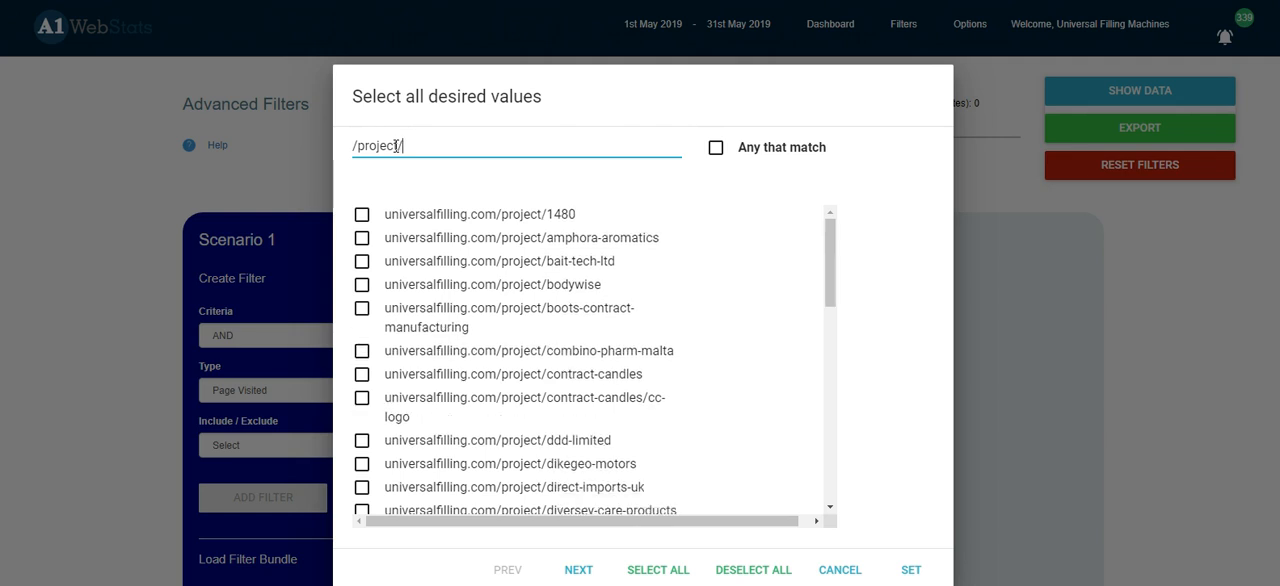
{"action": "left_click", "coordinate": [716, 148]}
{"action": "left_click", "coordinate": [910, 569]}
Step: Add the "/project/" filter as Include with the AND criteria, and show the visitors matching both filters
{"action": "left_click", "coordinate": [265, 445]}
{"action": "left_click", "coordinate": [258, 477]}
{"action": "left_click", "coordinate": [256, 497]}
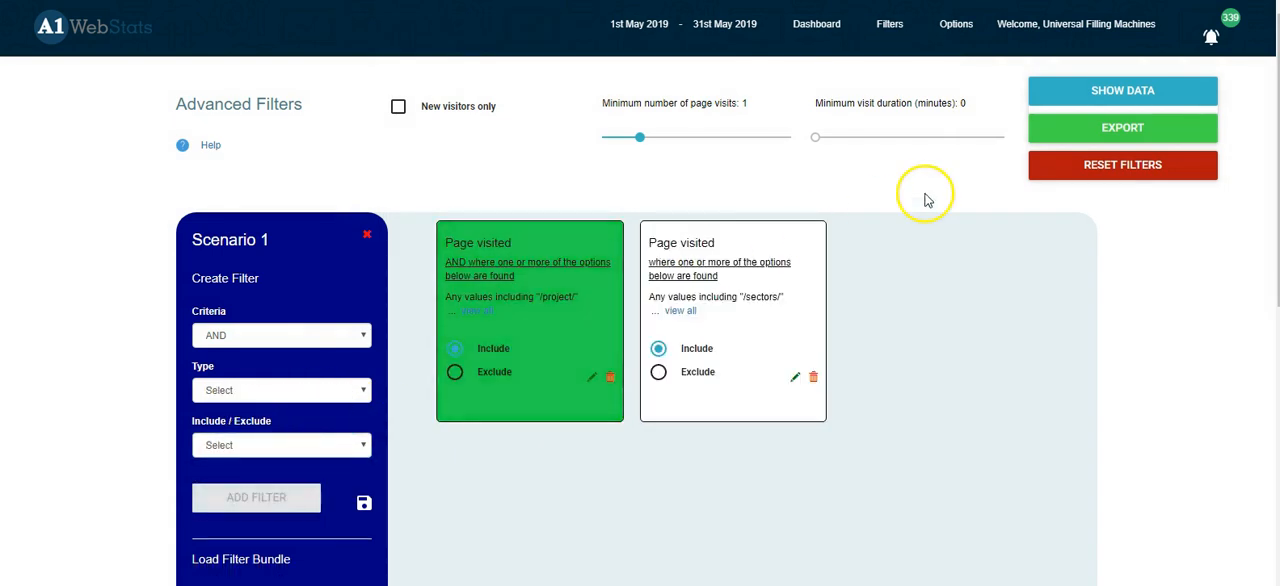
{"action": "left_click", "coordinate": [1124, 92]}
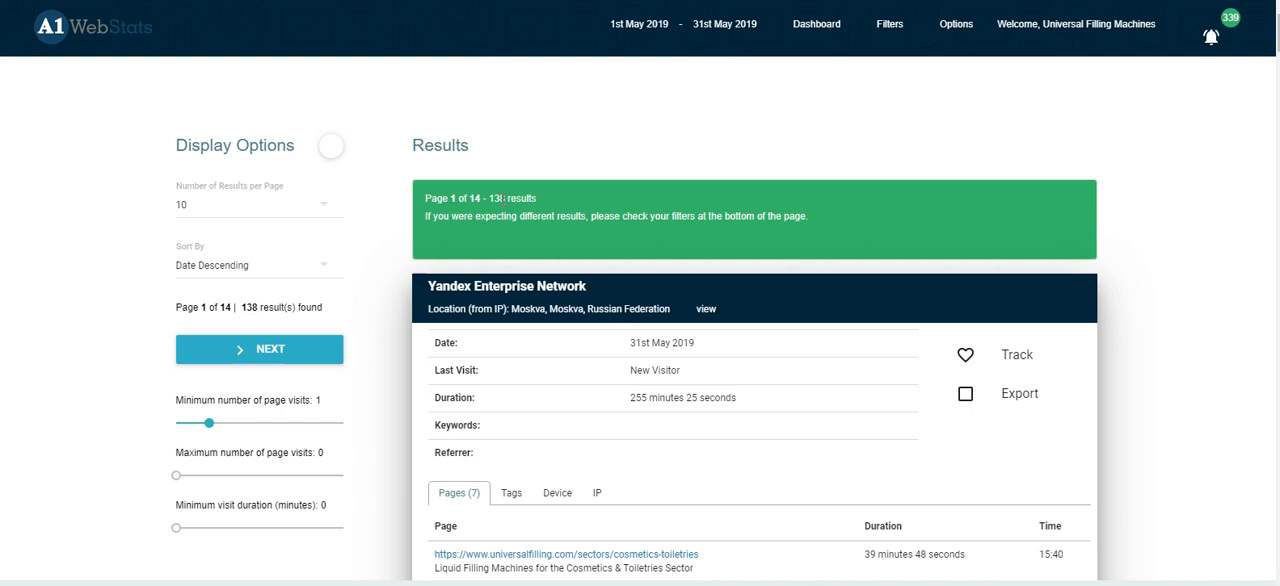
Step: Examine the visits that include both sector and project pages, focusing on the full page path of the Serchem Limited visit
{"action": "scroll", "coordinate": [586, 243], "scroll_direction": "down", "scroll_amount": 8}
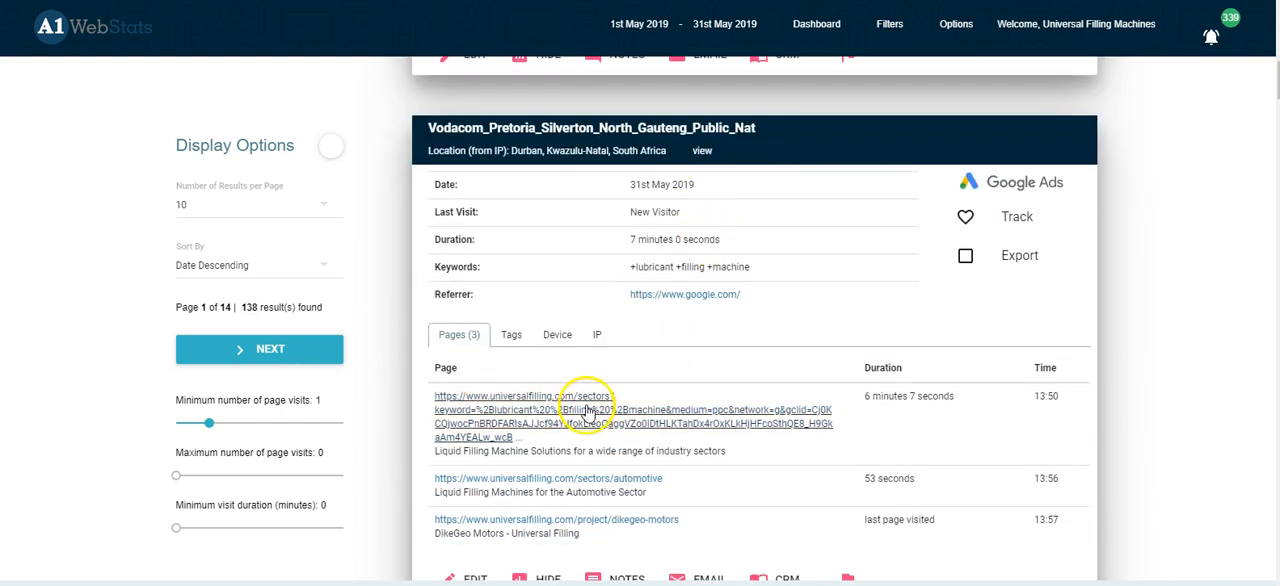
{"action": "scroll", "coordinate": [650, 418], "scroll_direction": "down", "scroll_amount": 2}
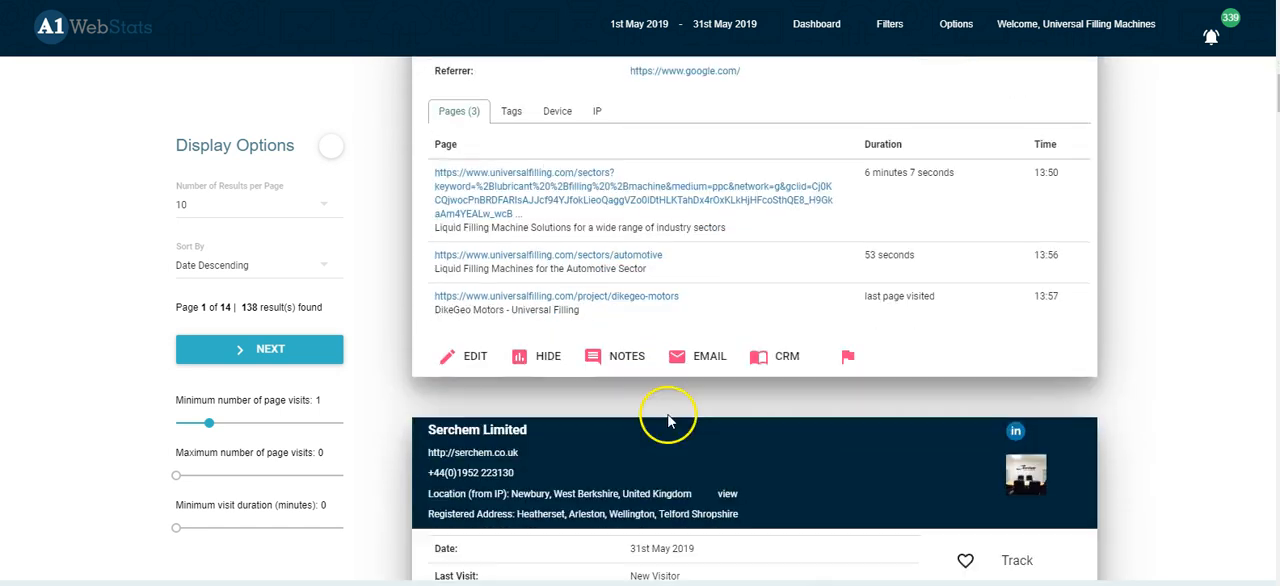
{"action": "scroll", "coordinate": [786, 296], "scroll_direction": "down", "scroll_amount": 3}
{"action": "scroll", "coordinate": [788, 302], "scroll_direction": "down", "scroll_amount": 3}
{"action": "scroll", "coordinate": [766, 440], "scroll_direction": "down", "scroll_amount": 3}
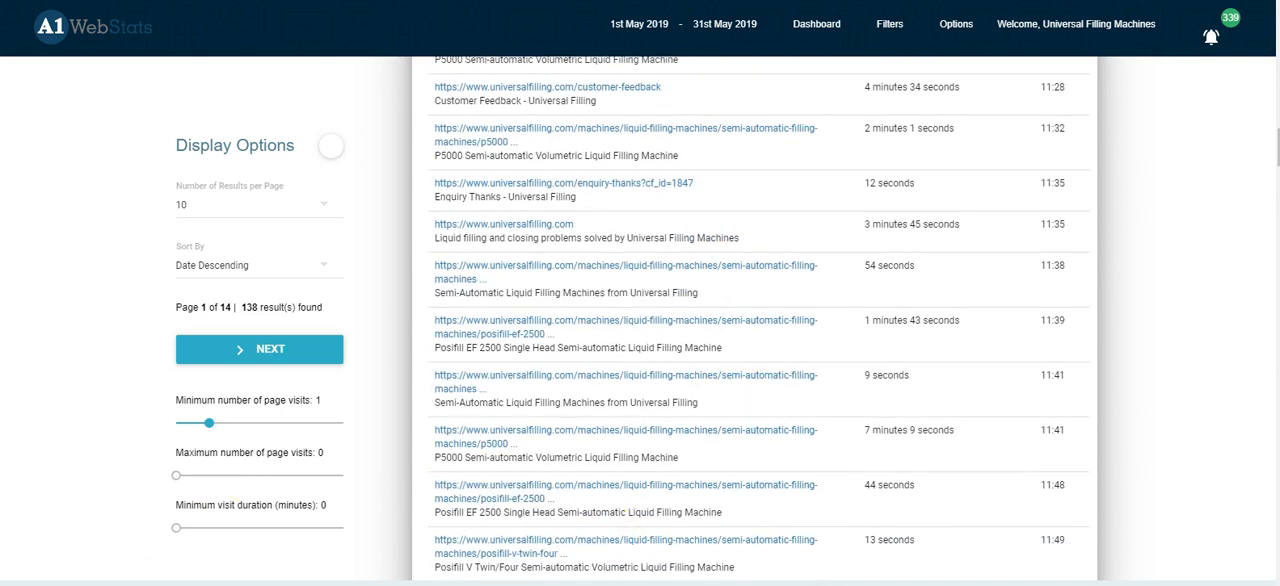
{"action": "scroll", "coordinate": [1147, 277], "scroll_direction": "up", "scroll_amount": 5}
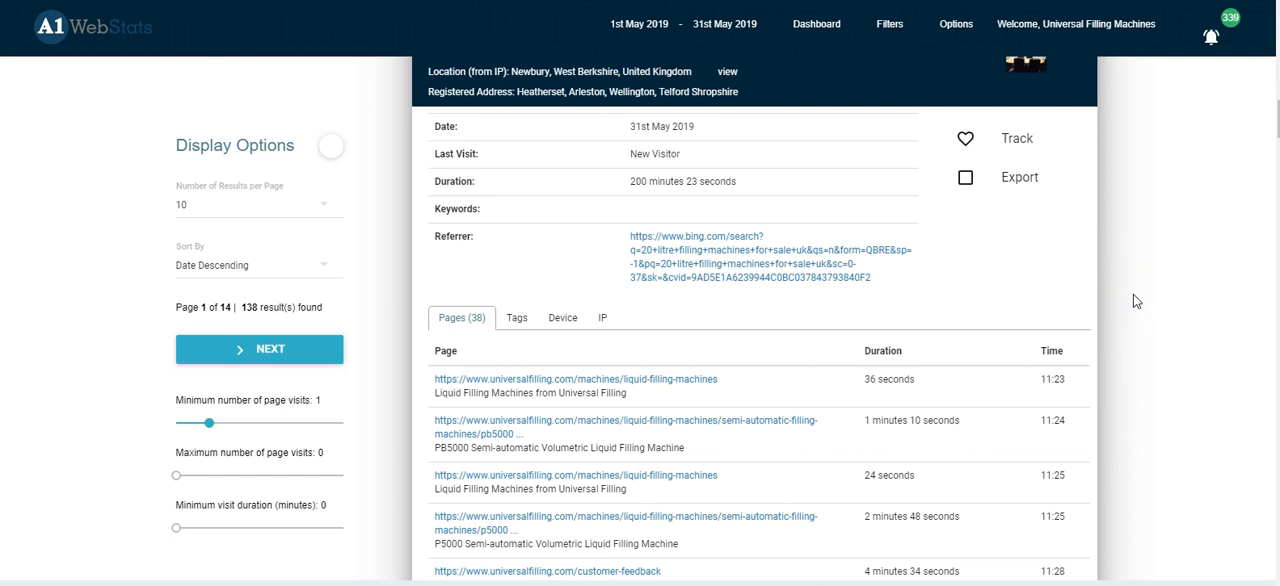
{"action": "scroll", "coordinate": [1134, 296], "scroll_direction": "up", "scroll_amount": 1}
{"action": "scroll", "coordinate": [1134, 295], "scroll_direction": "down", "scroll_amount": 2}
{"action": "scroll", "coordinate": [1134, 295], "scroll_direction": "up", "scroll_amount": 1}
{"action": "scroll", "coordinate": [634, 190], "scroll_direction": "up", "scroll_amount": 2}
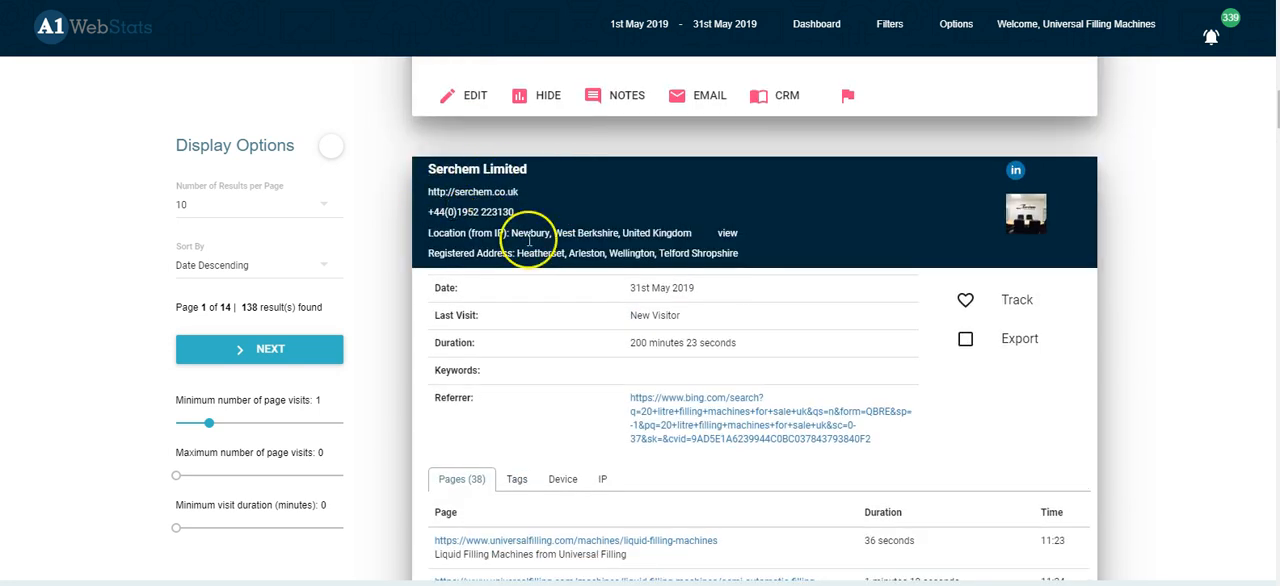
{"action": "scroll", "coordinate": [1155, 383], "scroll_direction": "down", "scroll_amount": 2}
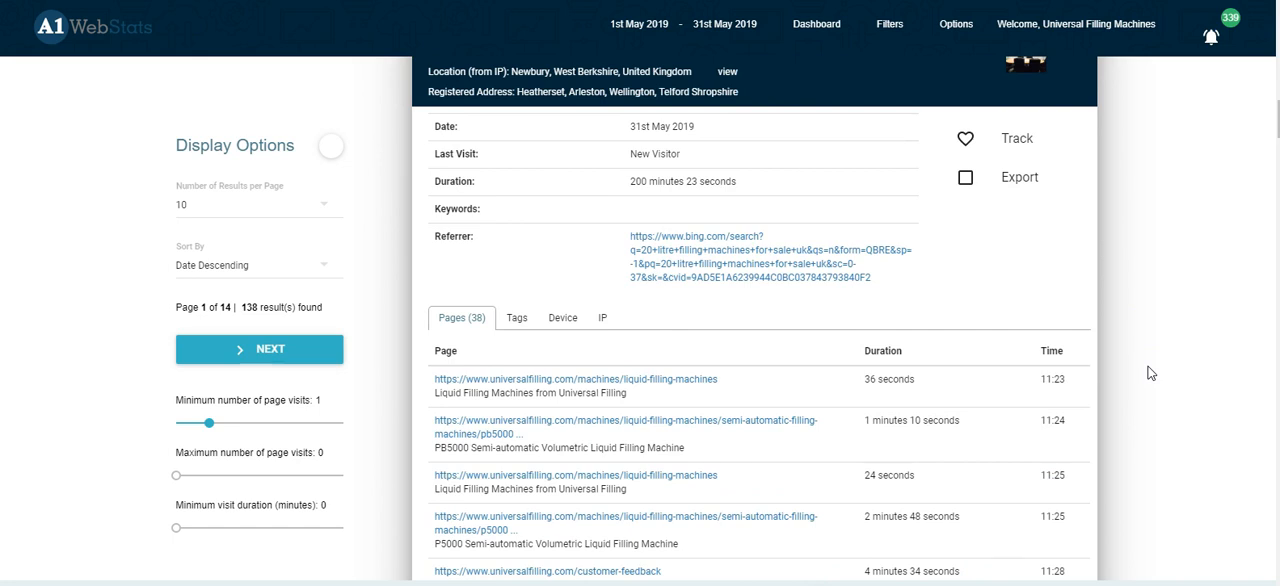
{"action": "scroll", "coordinate": [1150, 373], "scroll_direction": "down", "scroll_amount": 1}
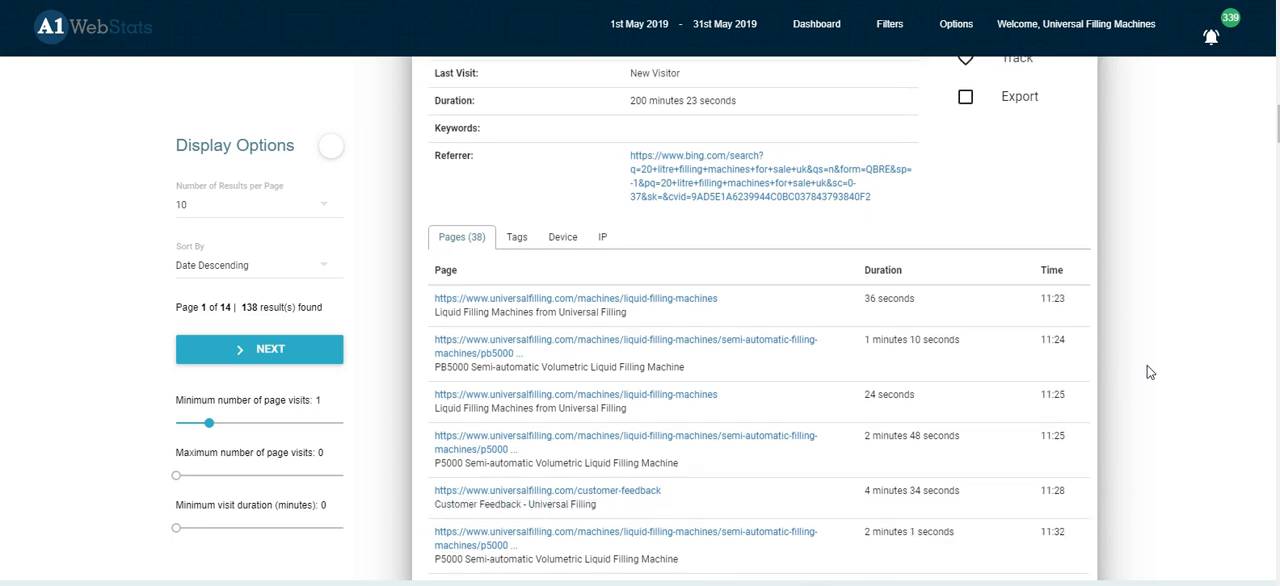
{"action": "scroll", "coordinate": [1150, 372], "scroll_direction": "down", "scroll_amount": 1}
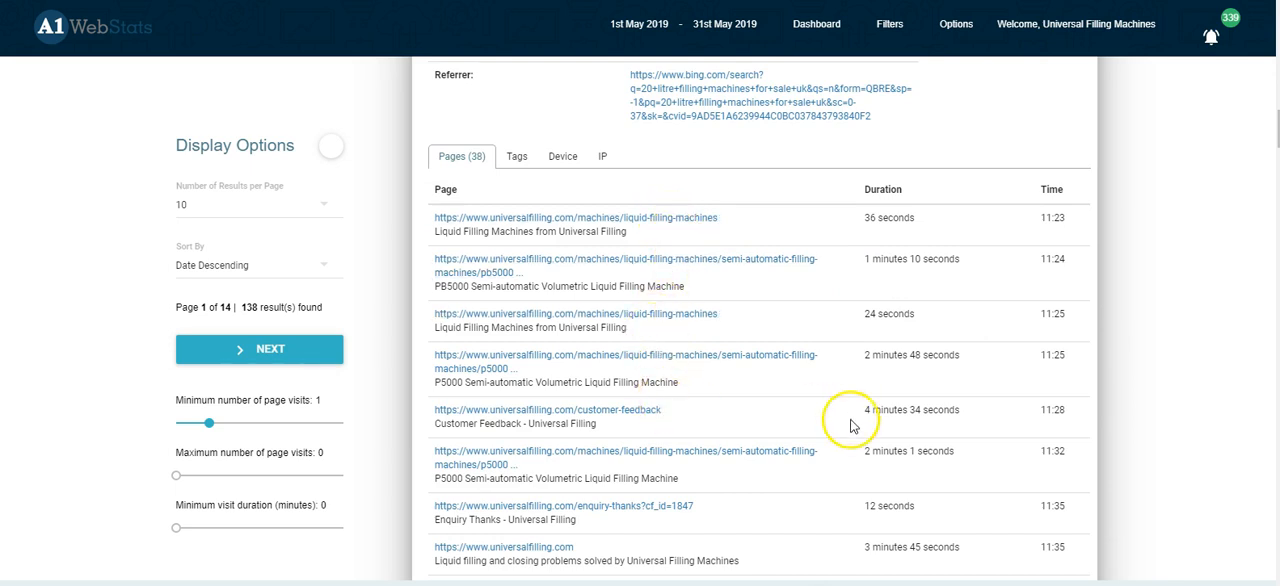
{"action": "scroll", "coordinate": [771, 506], "scroll_direction": "down", "scroll_amount": 1}
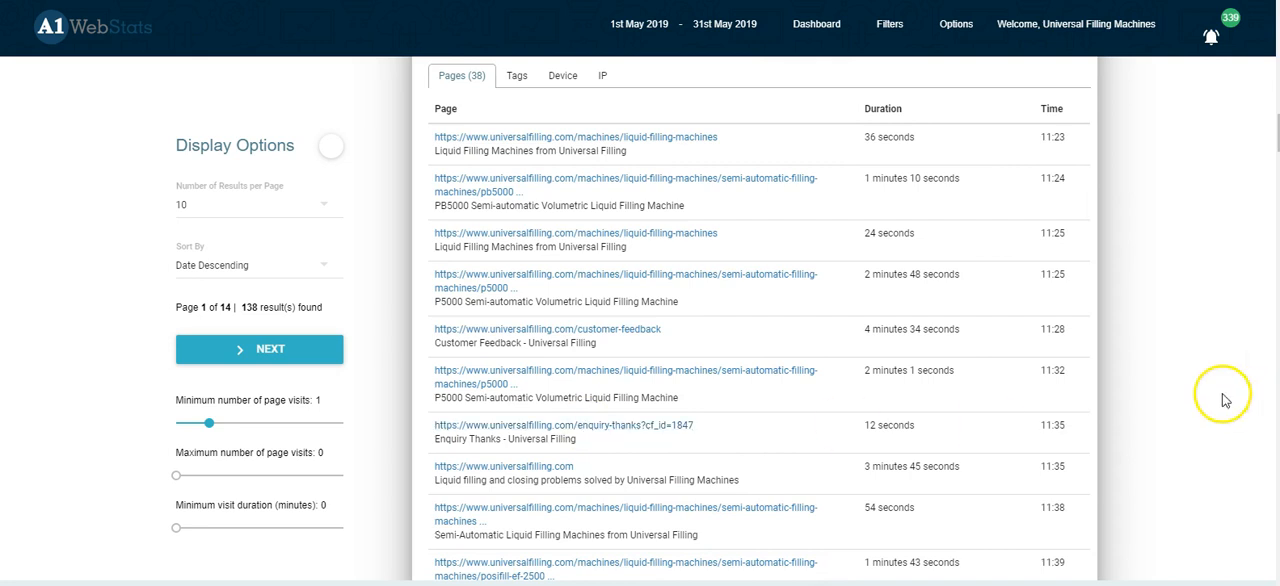
{"action": "scroll", "coordinate": [1157, 403], "scroll_direction": "down", "scroll_amount": 15}
{"action": "scroll", "coordinate": [1150, 405], "scroll_direction": "down", "scroll_amount": 2}
Step: Examine the page path of the returning visitor who moved between the food-drink sector, case study, project and machine pages
{"action": "scroll", "coordinate": [1150, 406], "scroll_direction": "down", "scroll_amount": 1}
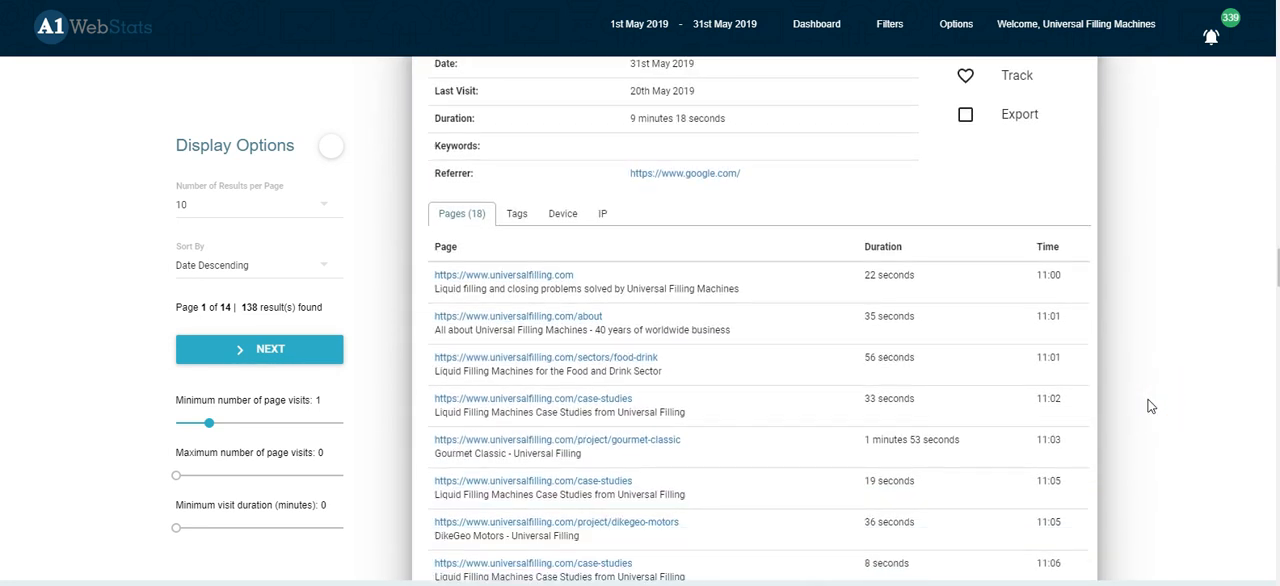
{"action": "scroll", "coordinate": [1150, 406], "scroll_direction": "down", "scroll_amount": 1}
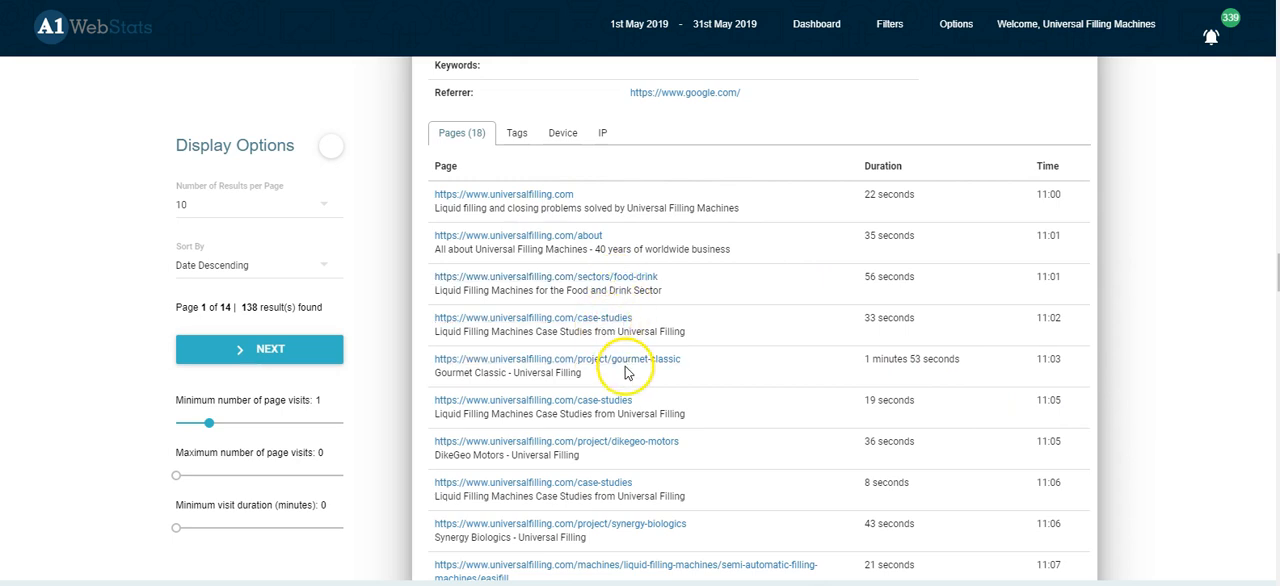
{"action": "scroll", "coordinate": [722, 449], "scroll_direction": "down", "scroll_amount": 2}
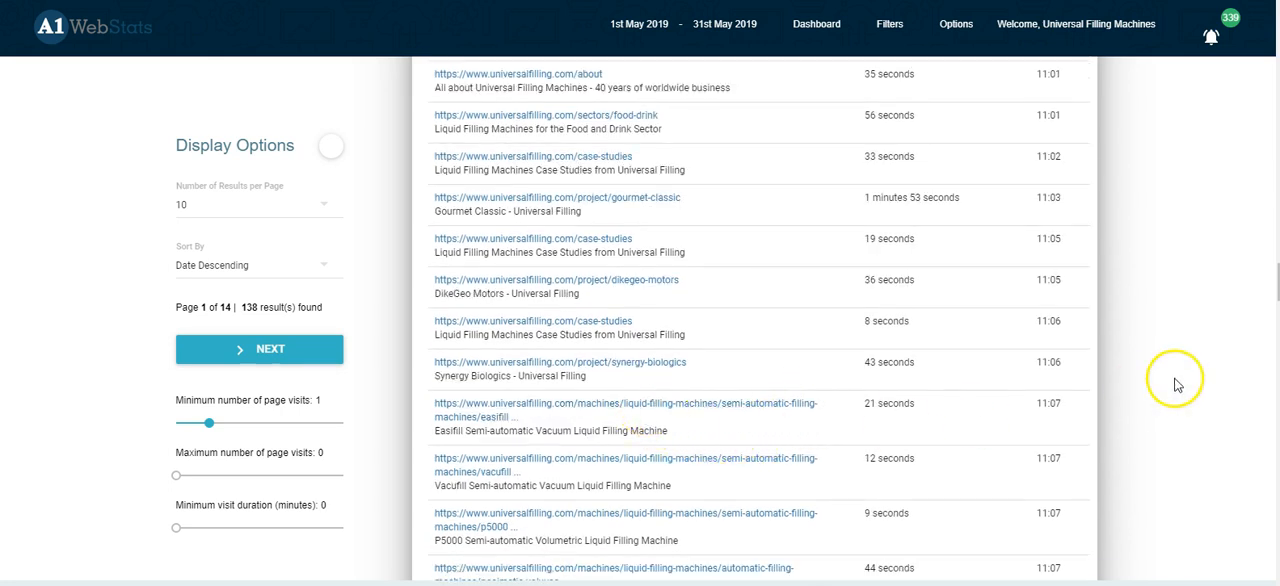
{"action": "scroll", "coordinate": [1177, 380], "scroll_direction": "down", "scroll_amount": 4}
{"action": "scroll", "coordinate": [1177, 380], "scroll_direction": "down", "scroll_amount": 5}
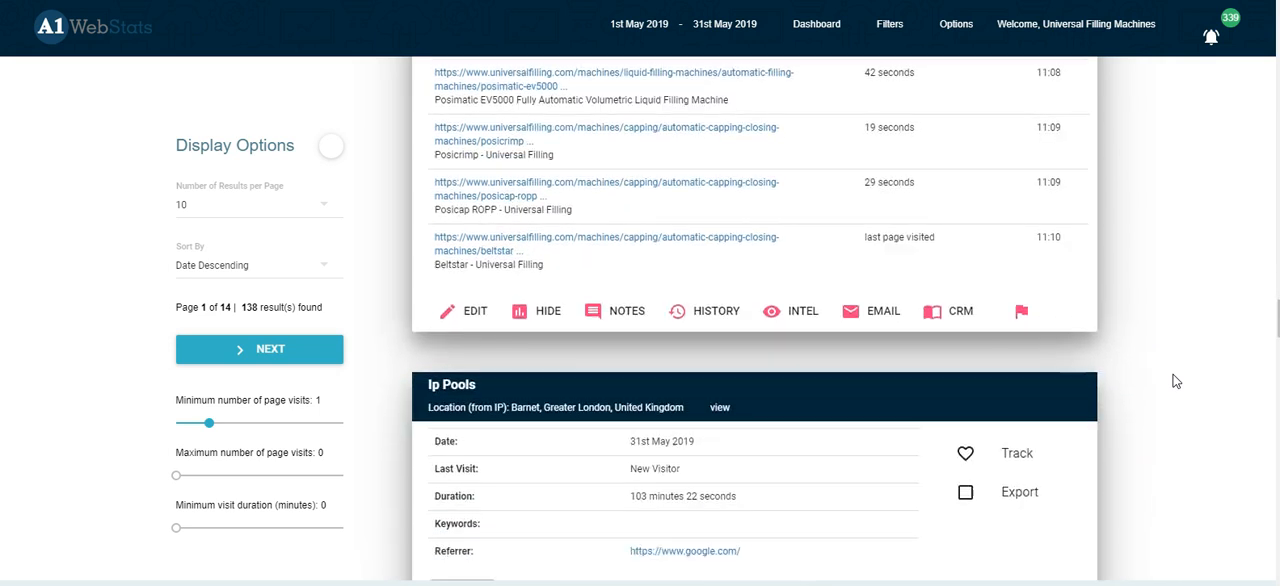
{"action": "scroll", "coordinate": [1173, 374], "scroll_direction": "down", "scroll_amount": 20}
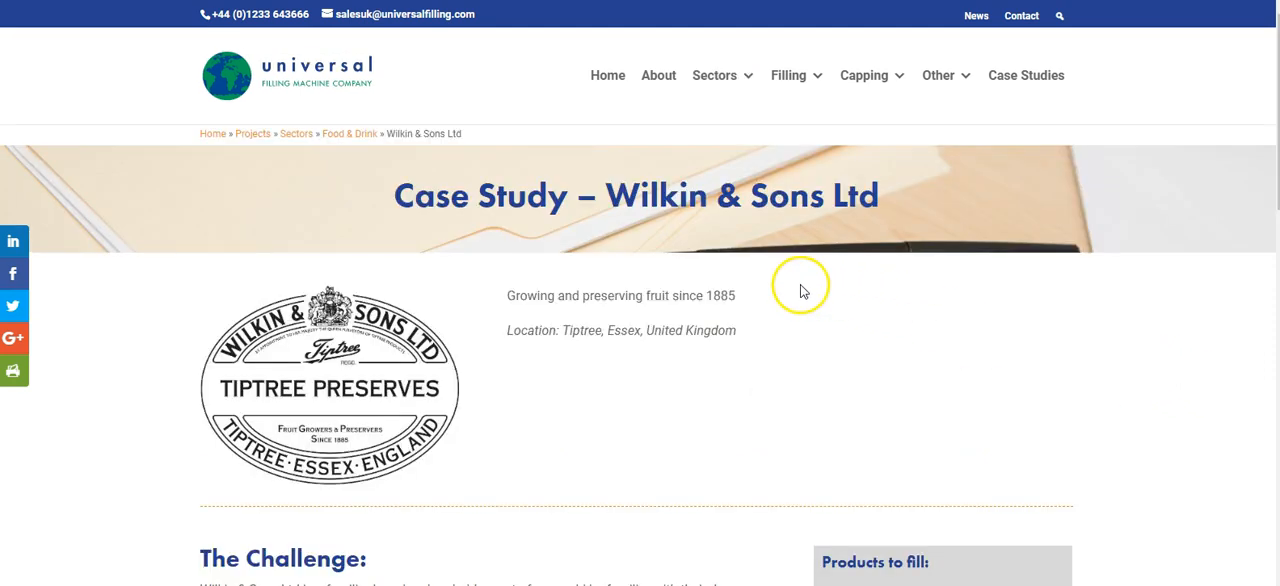
Step: Read the challenge, solution and other alternatives sections of the Wilkin & Sons Ltd case study on the Universal Filling website
{"action": "scroll", "coordinate": [760, 280], "scroll_direction": "down", "scroll_amount": 3}
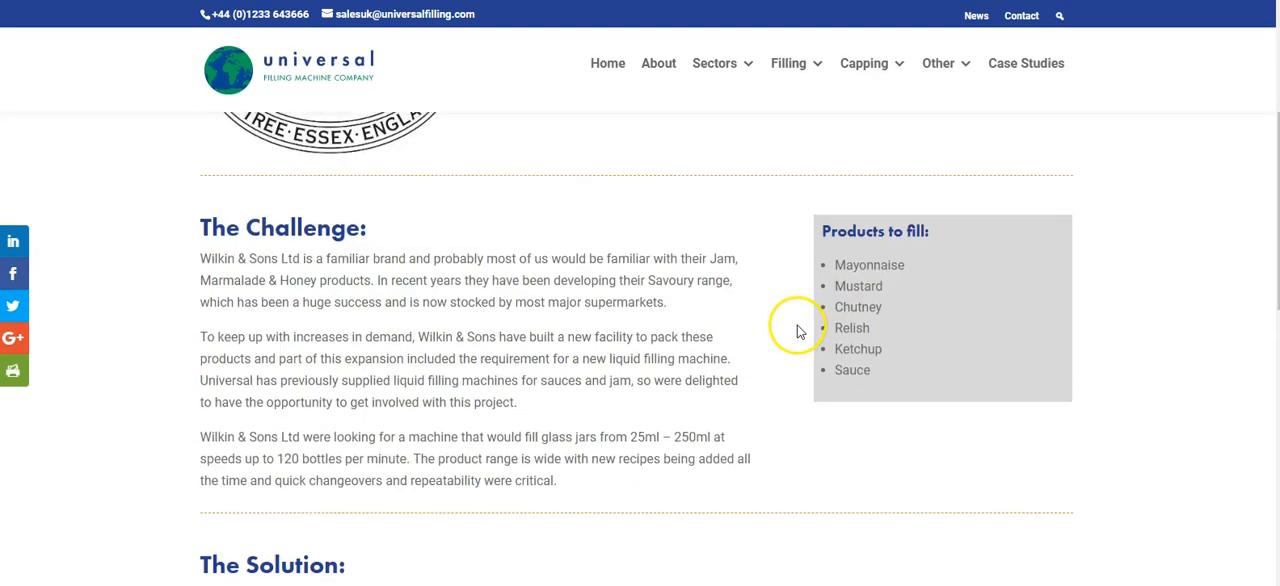
{"action": "scroll", "coordinate": [503, 380], "scroll_direction": "down", "scroll_amount": 3}
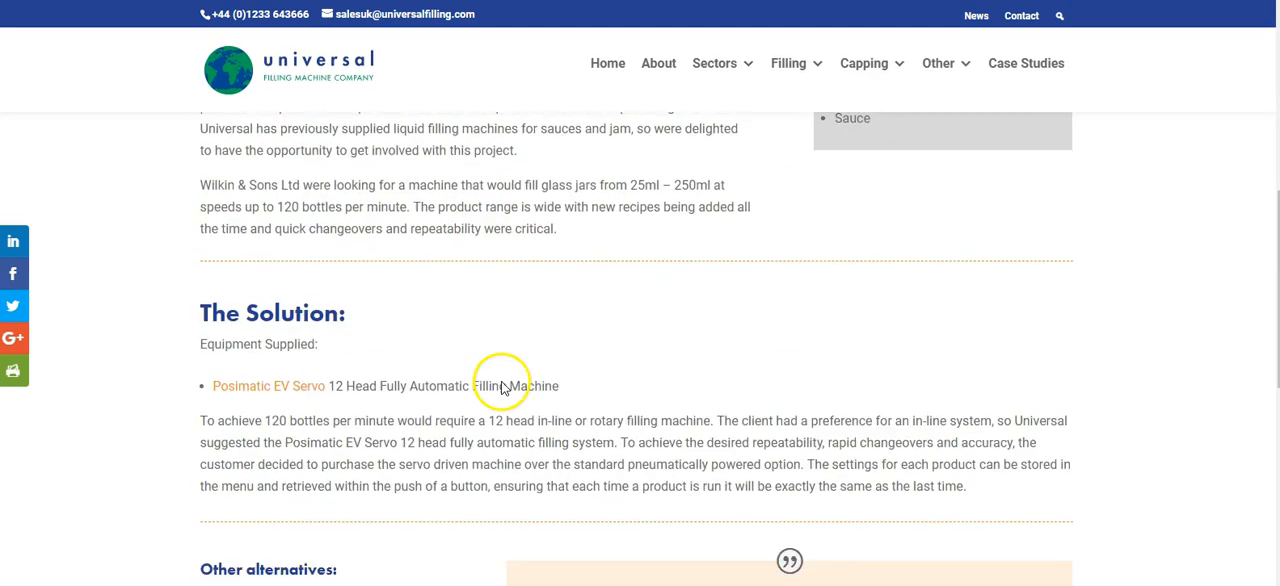
{"action": "scroll", "coordinate": [716, 376], "scroll_direction": "down", "scroll_amount": 1}
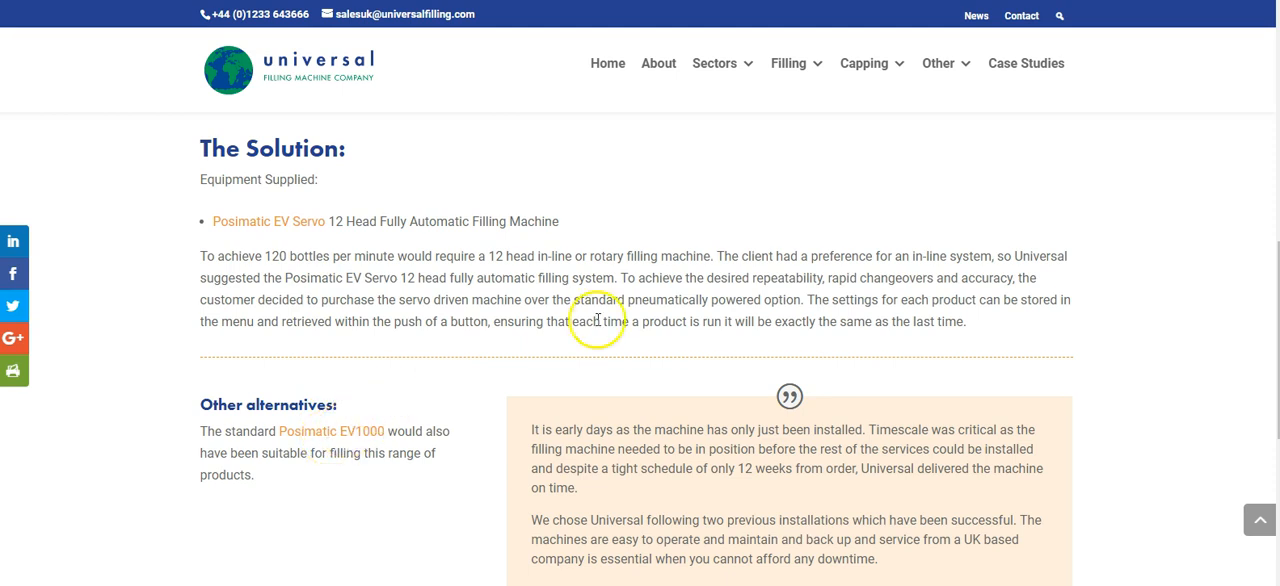
{"action": "scroll", "coordinate": [608, 300], "scroll_direction": "up", "scroll_amount": 7}
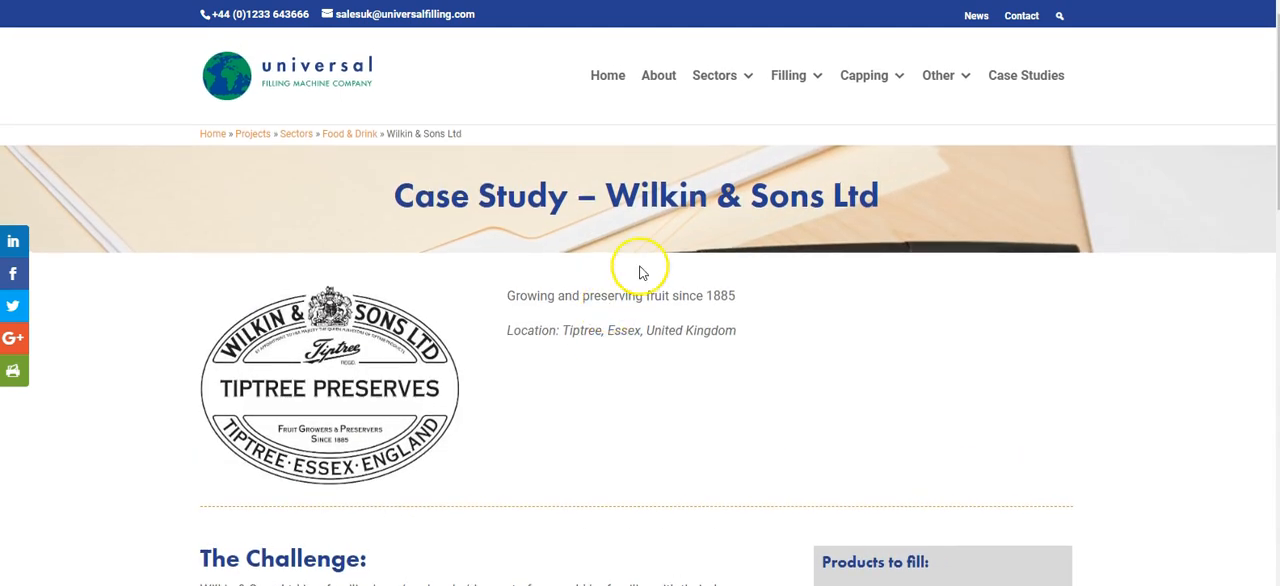
Step: Switch to the Food & Drink sector page and check how it presents and links to its case studies
{"action": "left_click", "coordinate": [14, 0]}
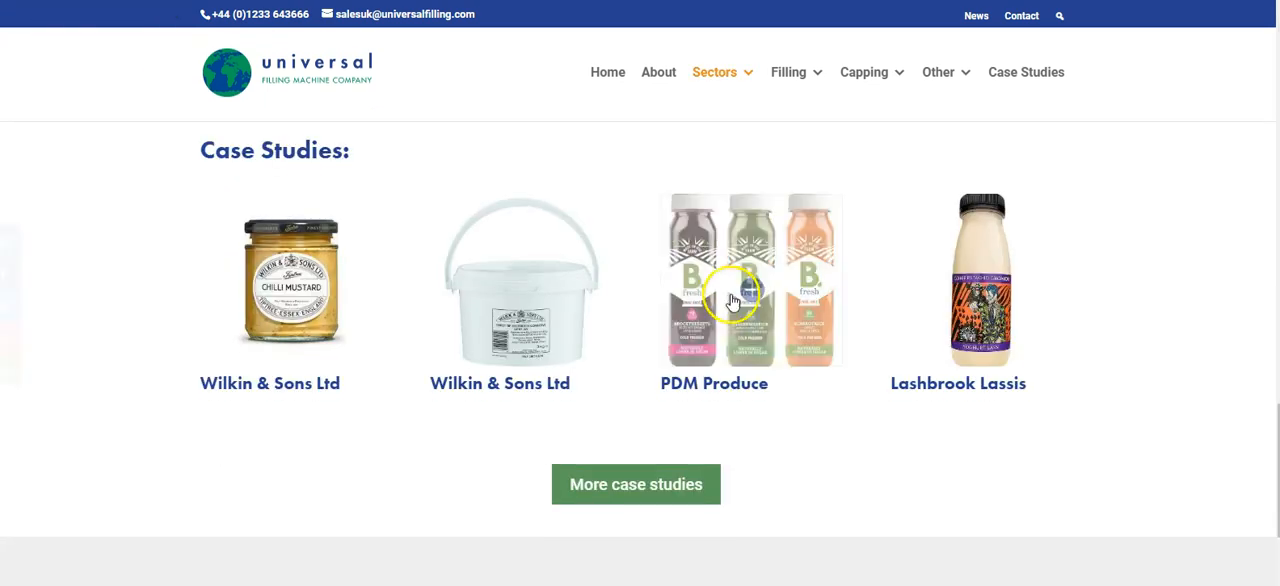
{"action": "scroll", "coordinate": [1112, 405], "scroll_direction": "up", "scroll_amount": 5}
{"action": "scroll", "coordinate": [1112, 405], "scroll_direction": "up", "scroll_amount": 5}
{"action": "scroll", "coordinate": [1112, 405], "scroll_direction": "down", "scroll_amount": 2}
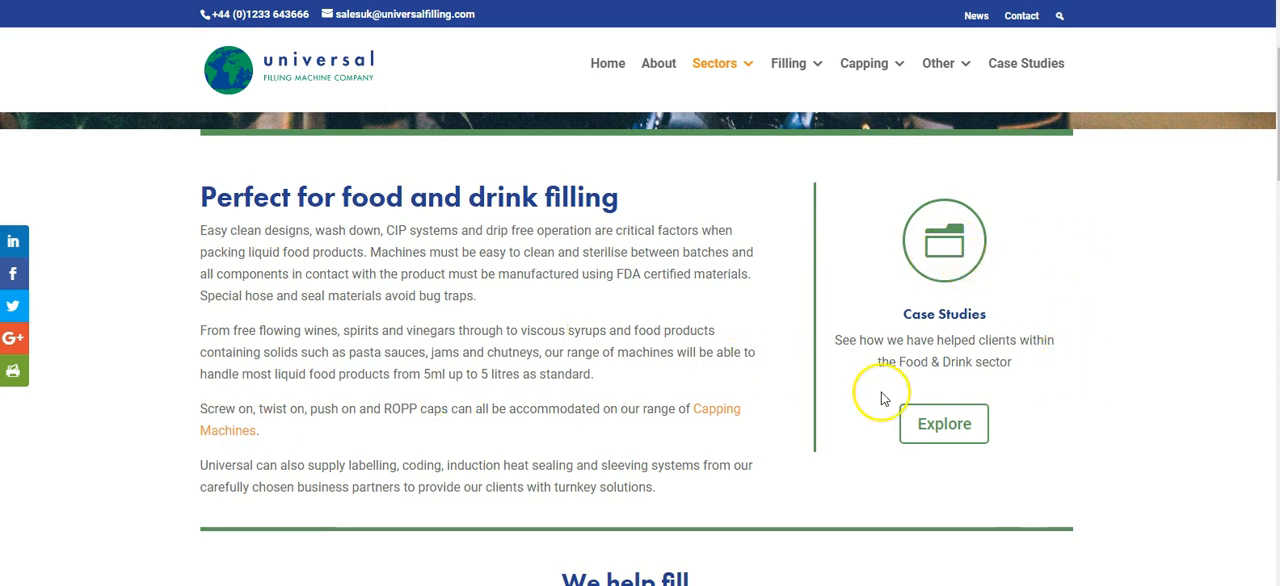
Step: Examine the rest of the Food & Drink sector page, including its product lists and the Case Studies section
{"action": "scroll", "coordinate": [1022, 428], "scroll_direction": "down", "scroll_amount": 1}
{"action": "scroll", "coordinate": [1022, 428], "scroll_direction": "down", "scroll_amount": 3}
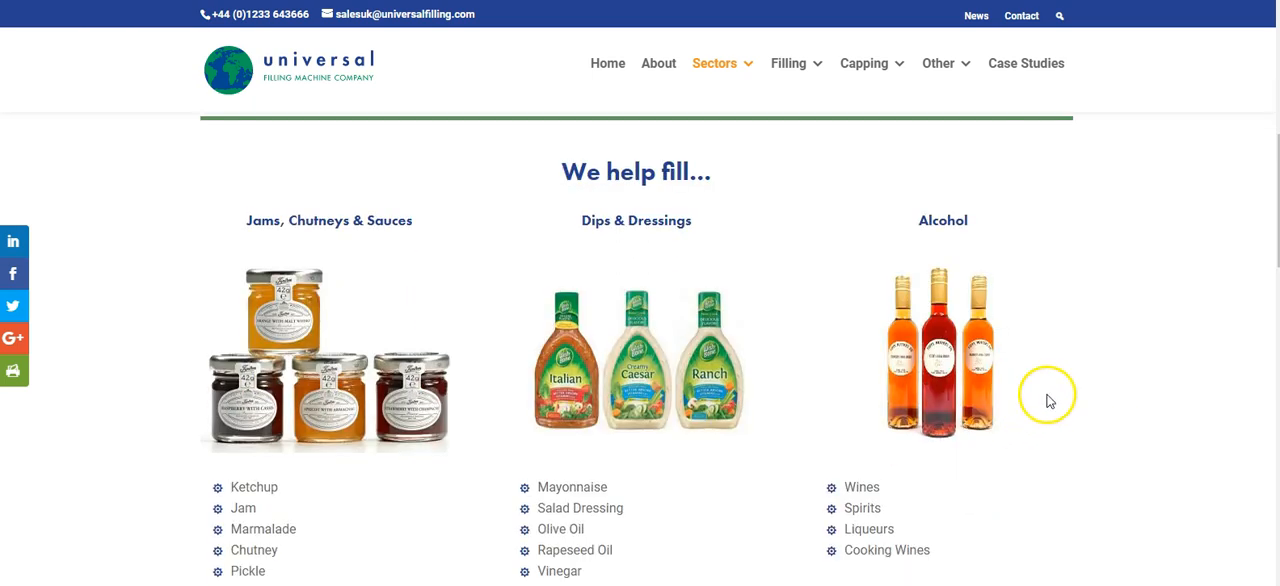
{"action": "scroll", "coordinate": [1066, 397], "scroll_direction": "down", "scroll_amount": 3}
{"action": "scroll", "coordinate": [990, 366], "scroll_direction": "down", "scroll_amount": 8}
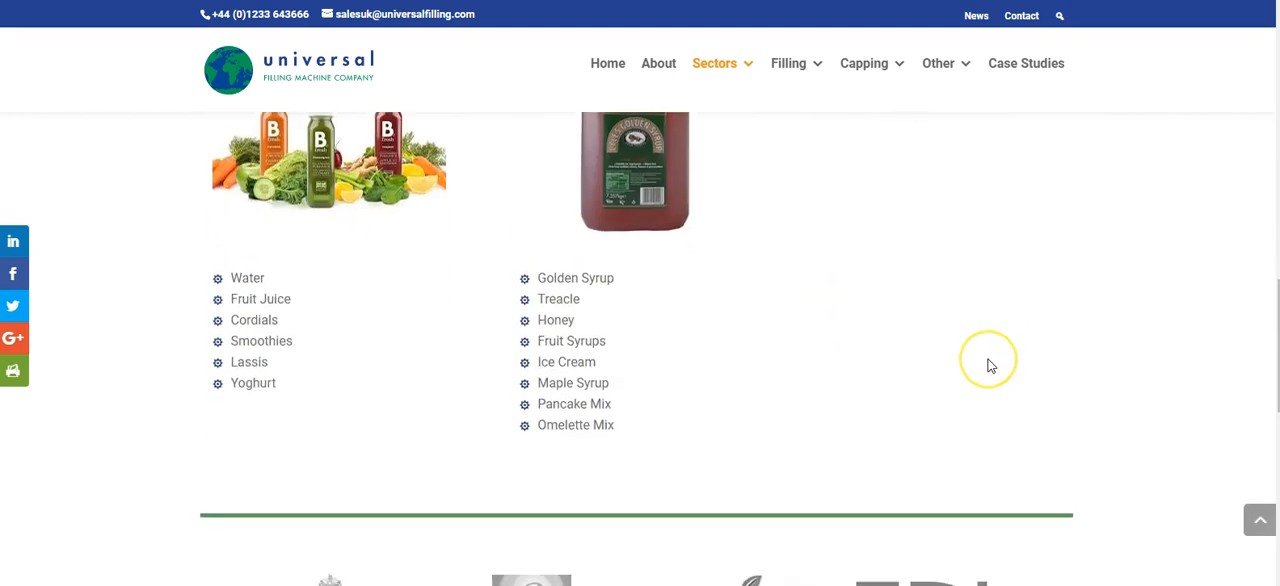
{"action": "scroll", "coordinate": [990, 366], "scroll_direction": "down", "scroll_amount": 3}
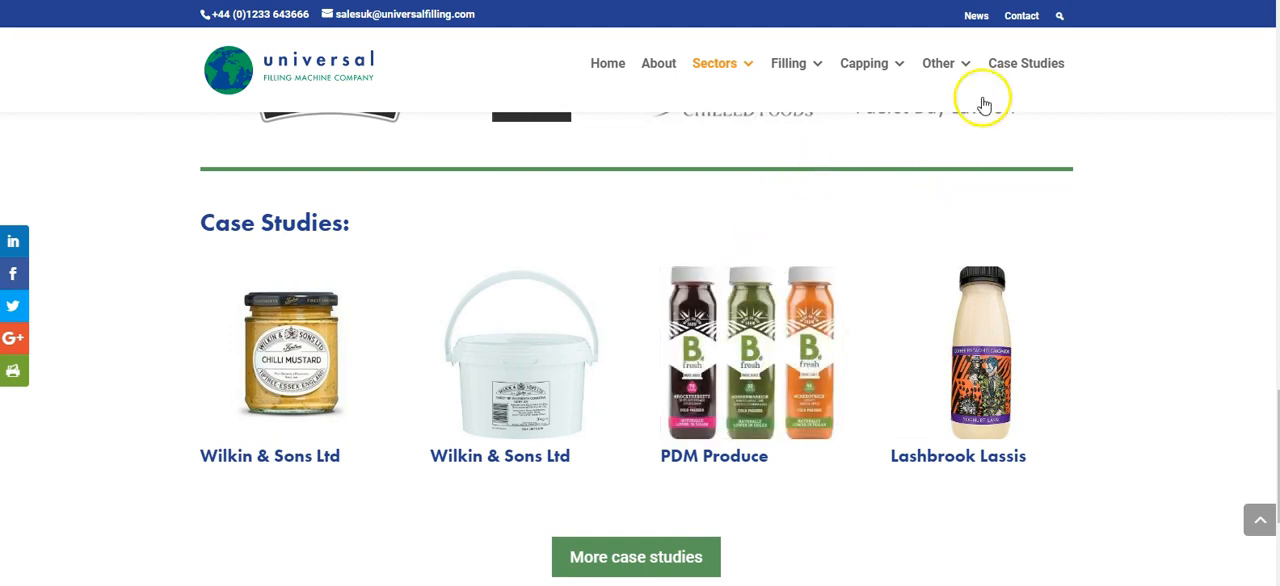
{"action": "mouse_move", "coordinate": [806, 76]}
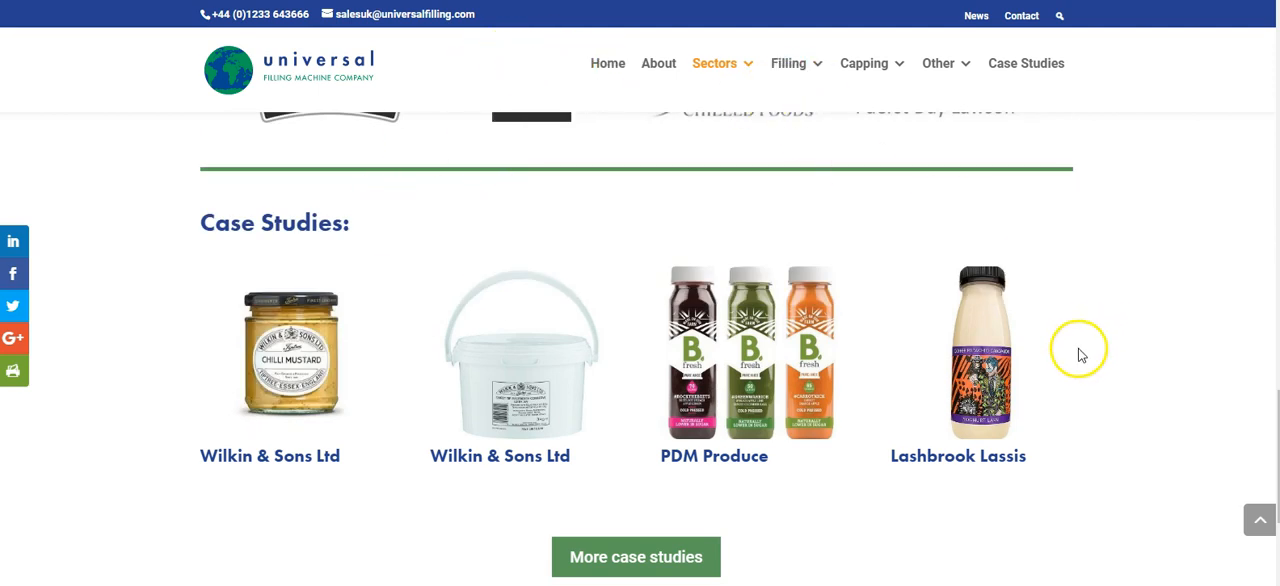
{"action": "scroll", "coordinate": [1078, 355], "scroll_direction": "down", "scroll_amount": 1}
{"action": "scroll", "coordinate": [1070, 347], "scroll_direction": "up", "scroll_amount": 5}
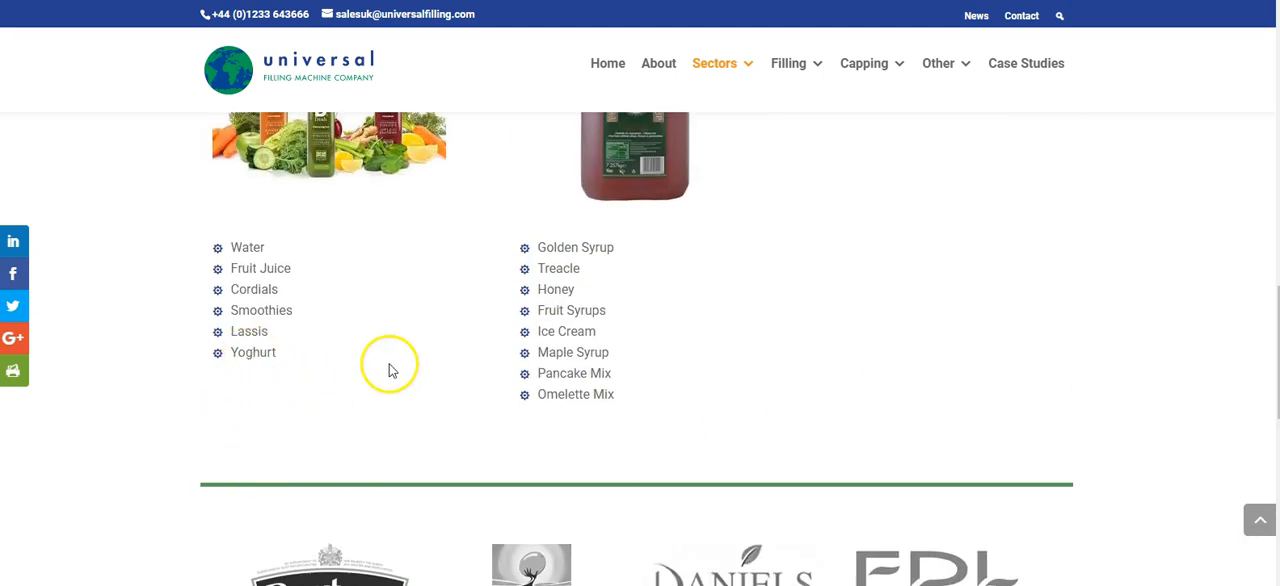
{"action": "scroll", "coordinate": [1019, 381], "scroll_direction": "up", "scroll_amount": 15}
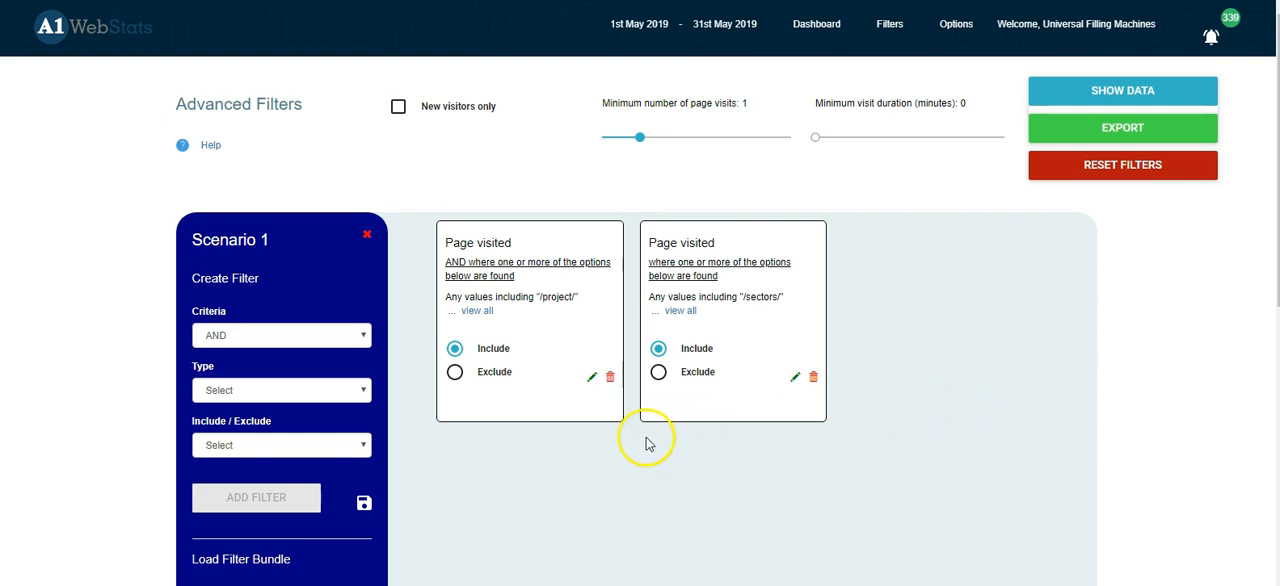
Step: Switch to A1WebStats and replace the "/project/" page filter with an AND country filter that includes United Kingdom
{"action": "left_click", "coordinate": [610, 380]}
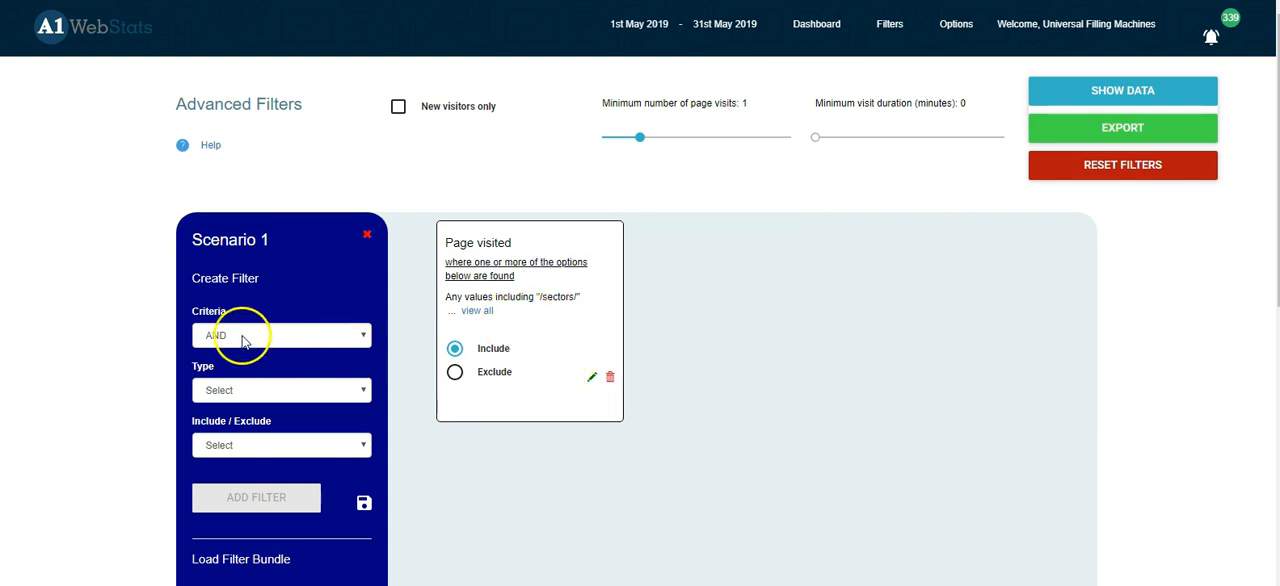
{"action": "left_click", "coordinate": [275, 391]}
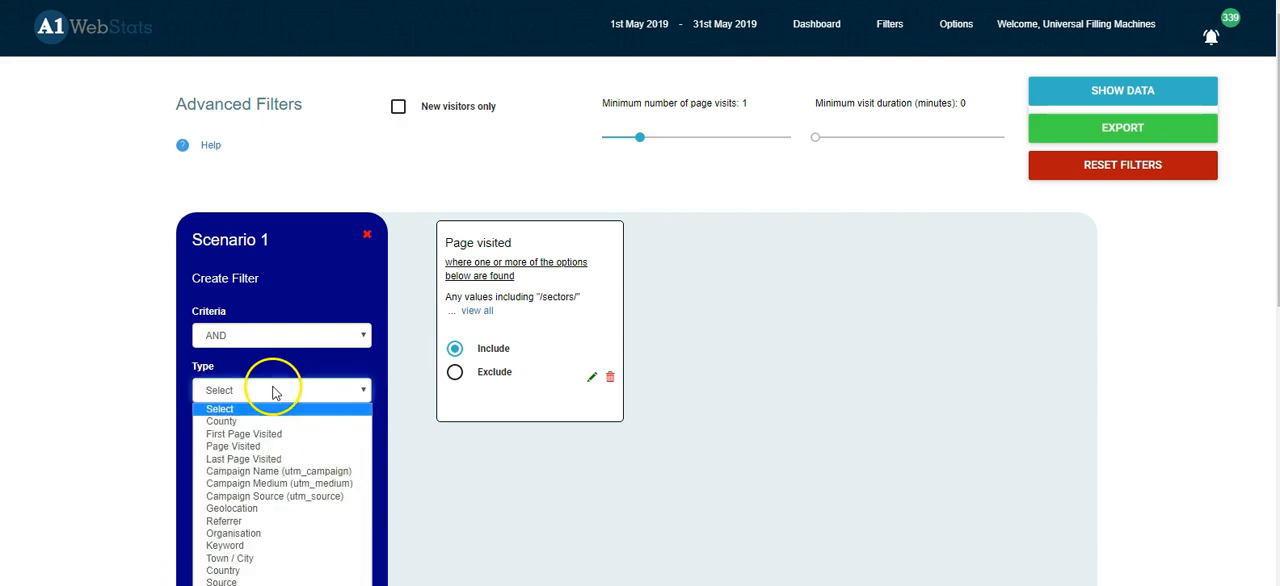
{"action": "left_click", "coordinate": [224, 568]}
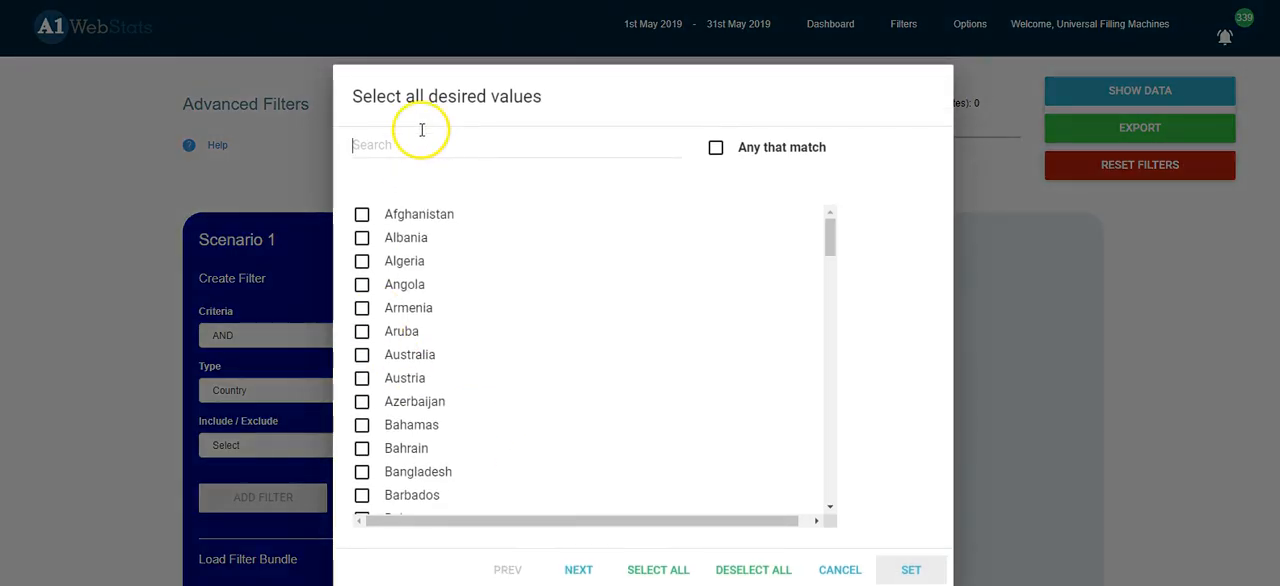
{"action": "type", "text": "king"}
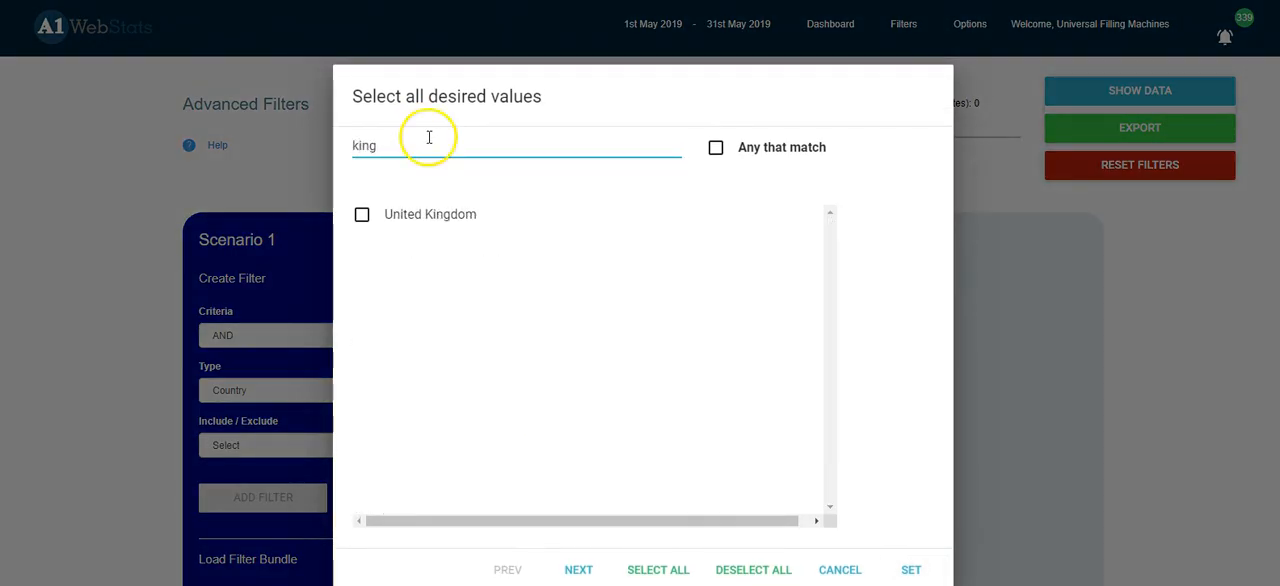
{"action": "left_click", "coordinate": [362, 214]}
{"action": "left_click", "coordinate": [910, 569]}
{"action": "left_click", "coordinate": [258, 446]}
{"action": "left_click", "coordinate": [240, 468]}
{"action": "left_click", "coordinate": [256, 497]}
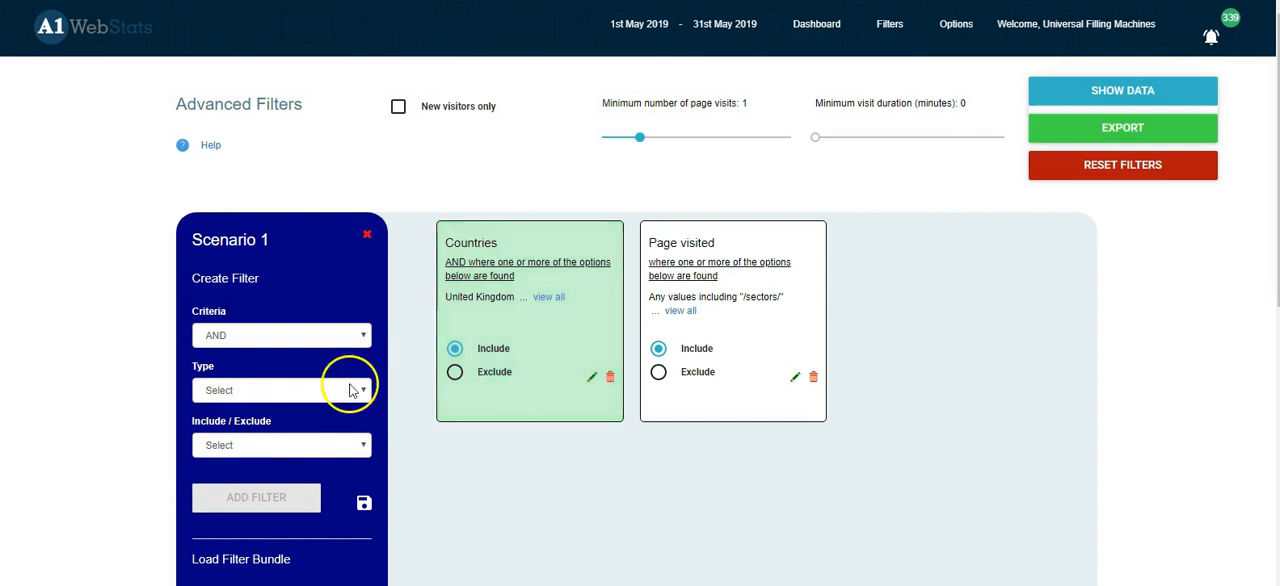
Step: Add an AND Page Visited filter that includes any values matching "/project/"
{"action": "left_click", "coordinate": [291, 389]}
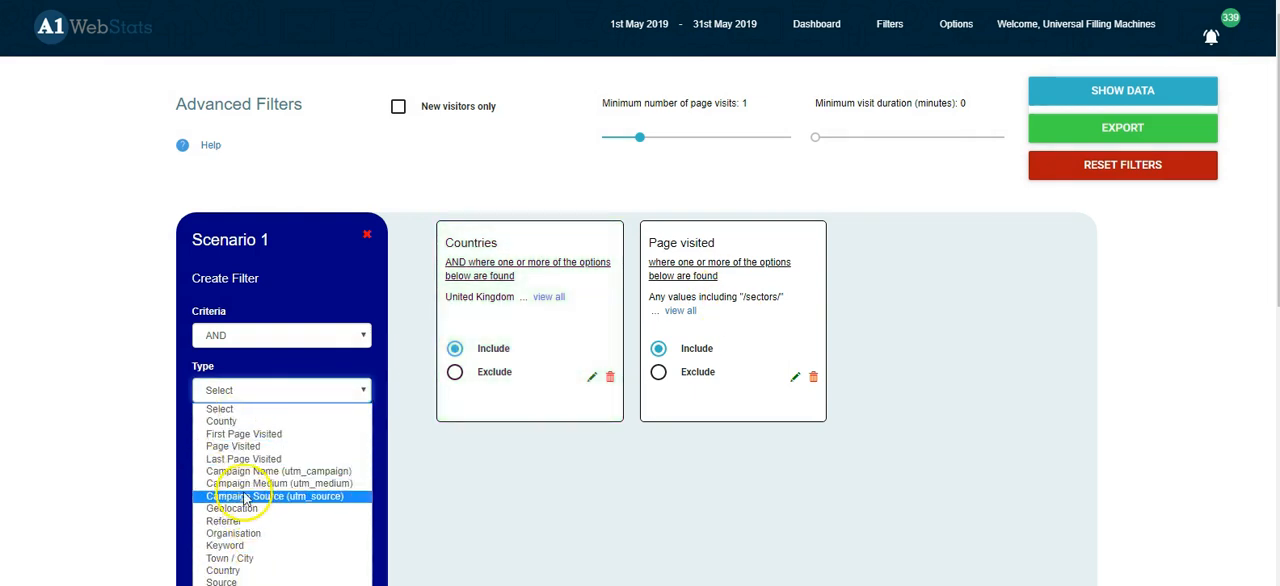
{"action": "left_click", "coordinate": [240, 446]}
{"action": "left_click", "coordinate": [434, 147]}
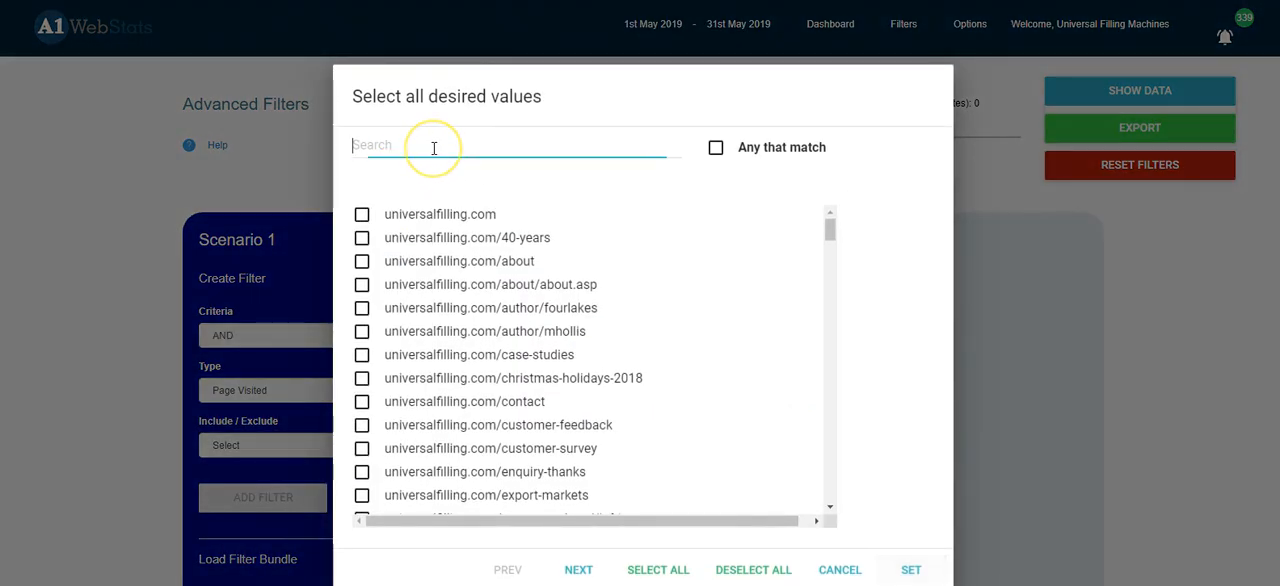
{"action": "type", "text": "/pro"}
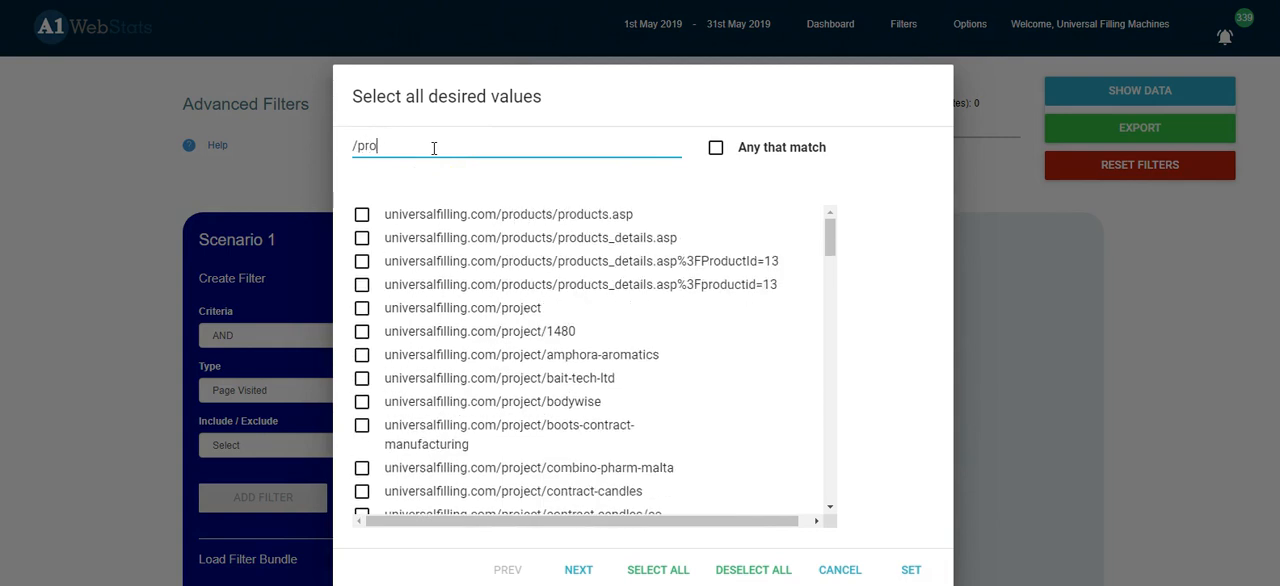
{"action": "type", "text": "ject/"}
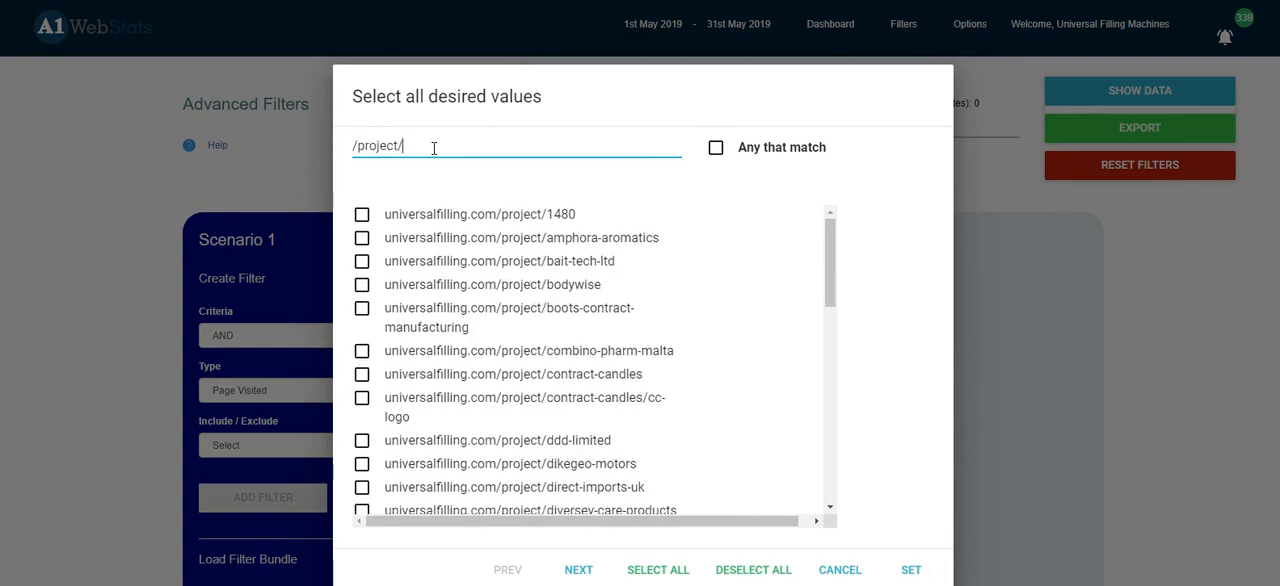
{"action": "left_click", "coordinate": [716, 147]}
{"action": "left_click", "coordinate": [903, 570]}
{"action": "left_click", "coordinate": [206, 445]}
{"action": "left_click", "coordinate": [243, 475]}
{"action": "left_click", "coordinate": [252, 500]}
Step: Show the data for United Kingdom visits to sector and project pages and examine the page paths of the first visits
{"action": "left_click", "coordinate": [1150, 92]}
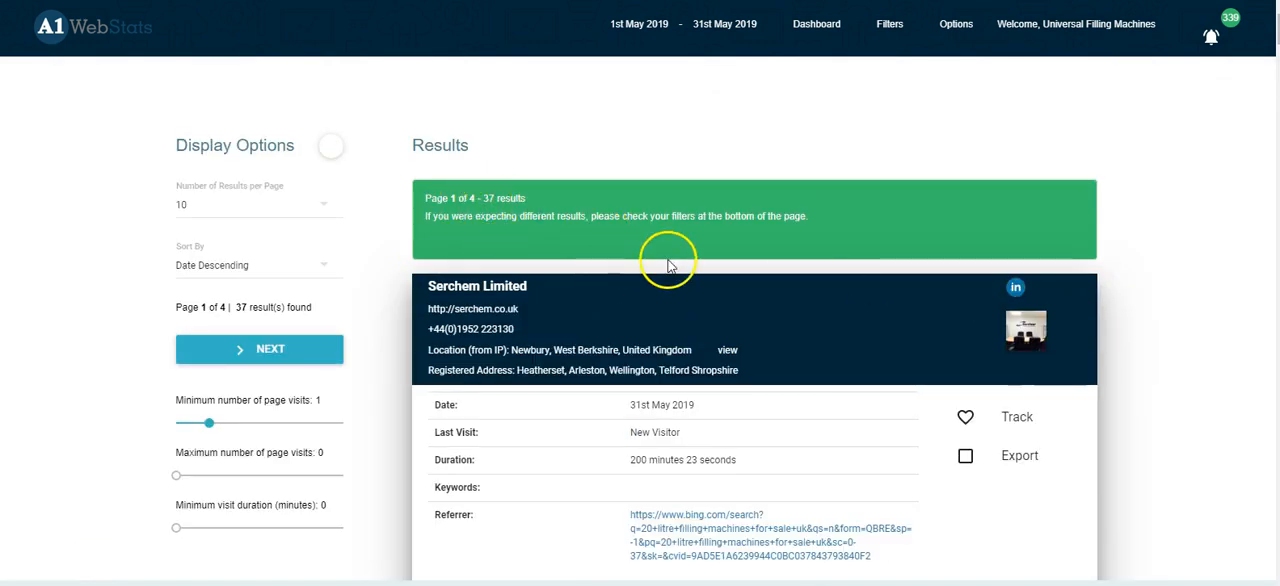
{"action": "scroll", "coordinate": [640, 285], "scroll_direction": "down", "scroll_amount": 1}
{"action": "scroll", "coordinate": [940, 376], "scroll_direction": "down", "scroll_amount": 4}
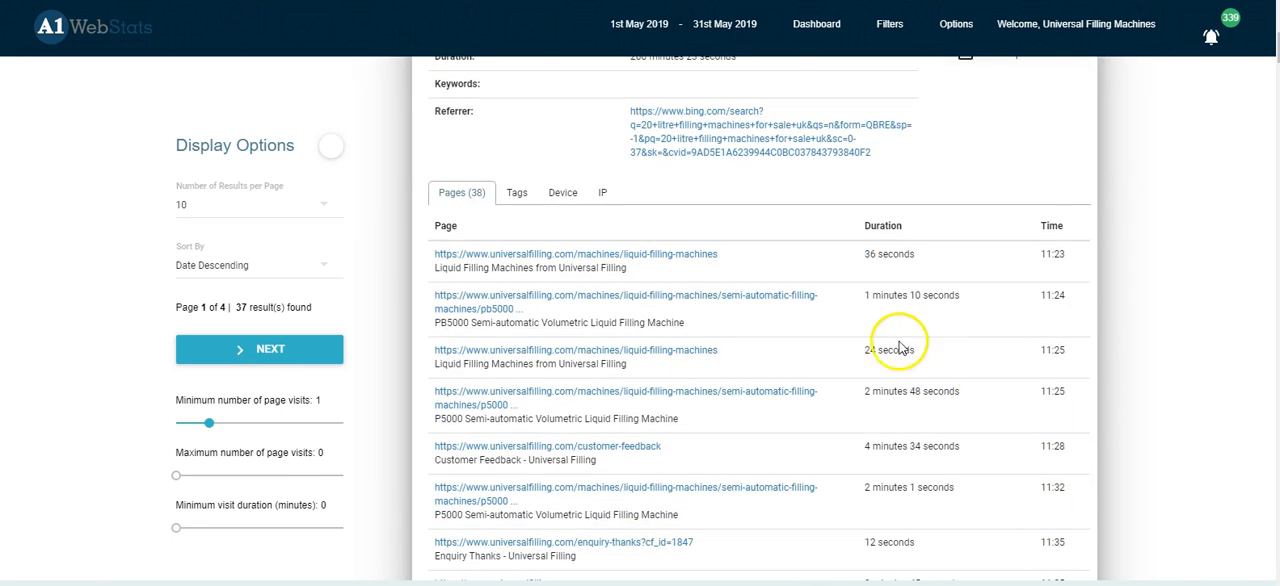
{"action": "scroll", "coordinate": [870, 352], "scroll_direction": "down", "scroll_amount": 1}
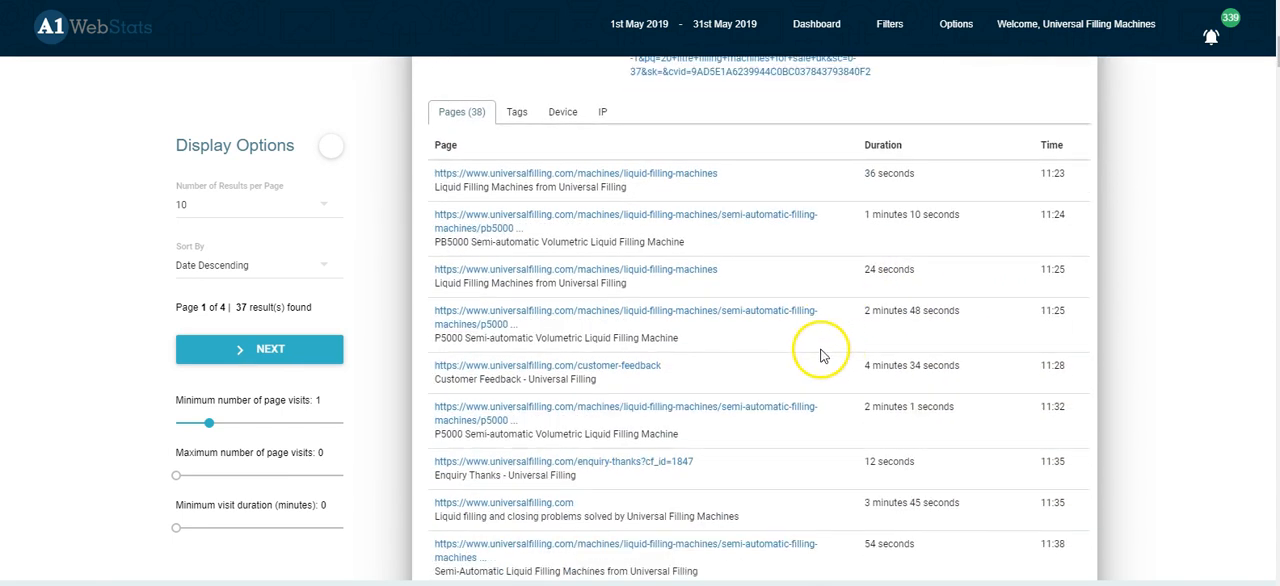
{"action": "scroll", "coordinate": [777, 360], "scroll_direction": "down", "scroll_amount": 2}
{"action": "scroll", "coordinate": [775, 368], "scroll_direction": "down", "scroll_amount": 10}
{"action": "scroll", "coordinate": [760, 380], "scroll_direction": "down", "scroll_amount": 10}
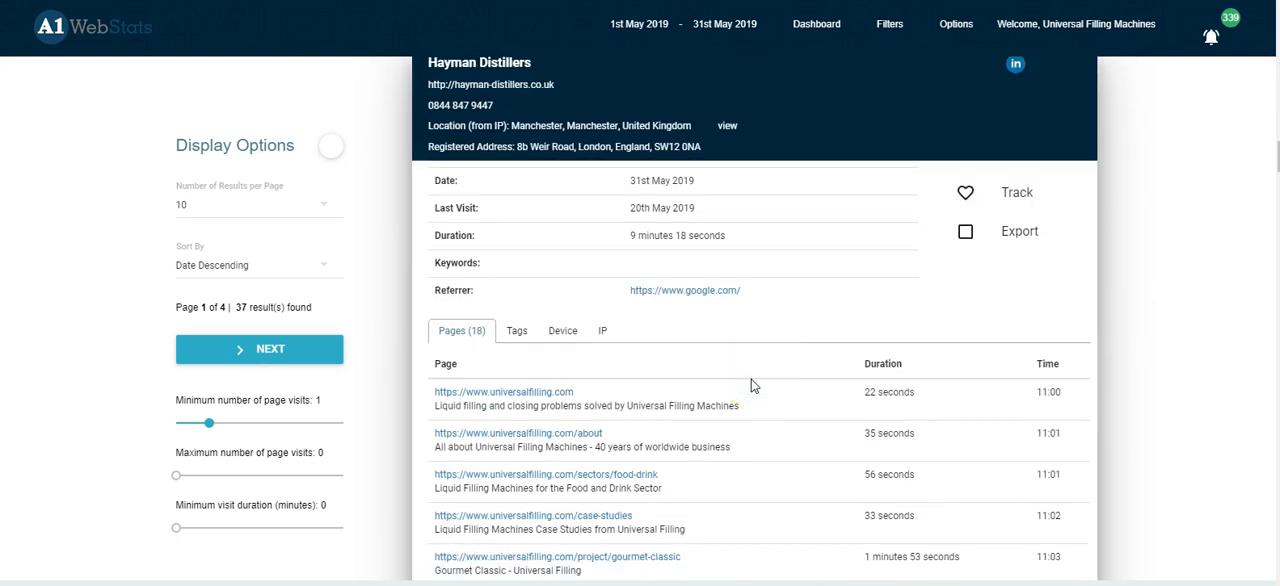
{"action": "scroll", "coordinate": [750, 368], "scroll_direction": "up", "scroll_amount": 20}
Step: Return to the advanced filters and add an AND Page Visited filter that includes any values matching "liquid-filling-machines/"
{"action": "mouse_move", "coordinate": [892, 30]}
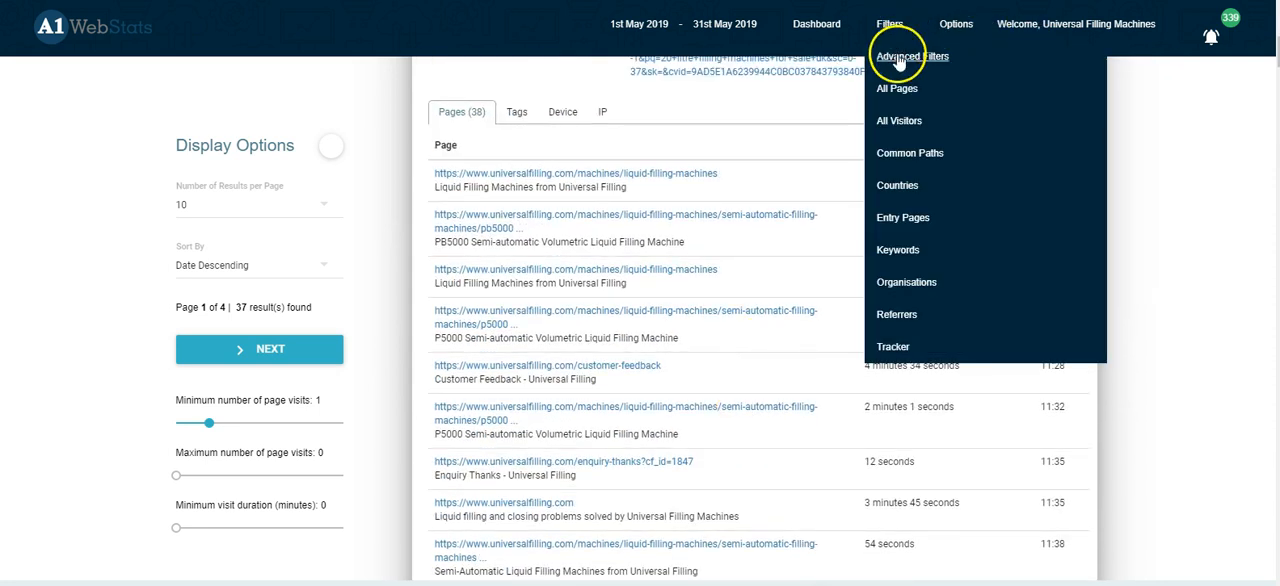
{"action": "left_click", "coordinate": [899, 58]}
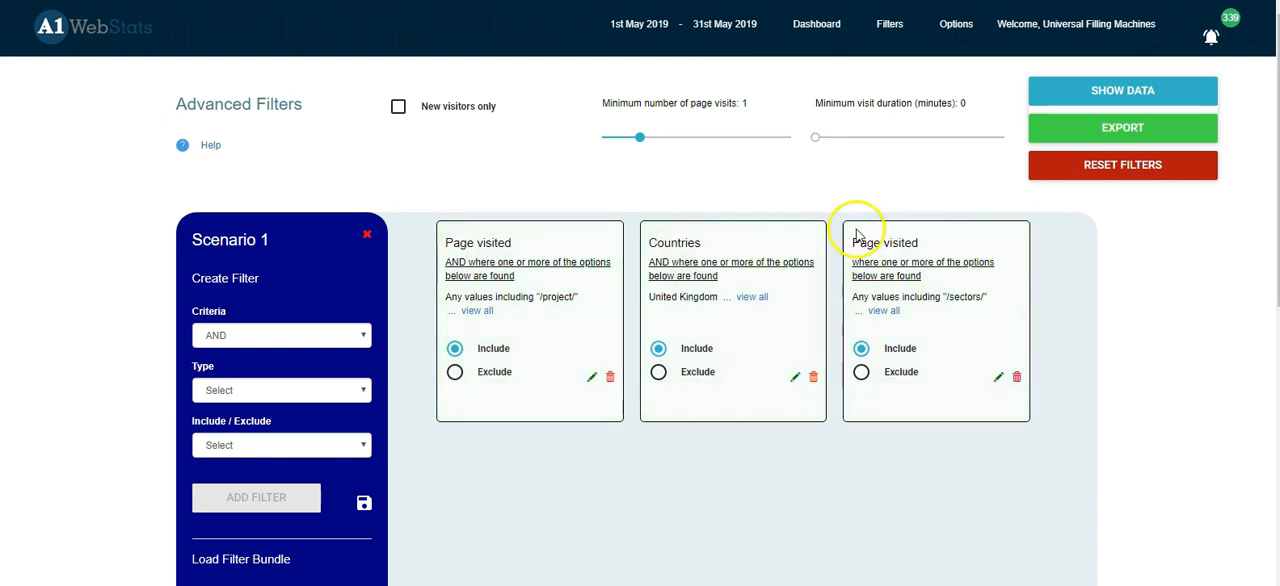
{"action": "left_click", "coordinate": [314, 390]}
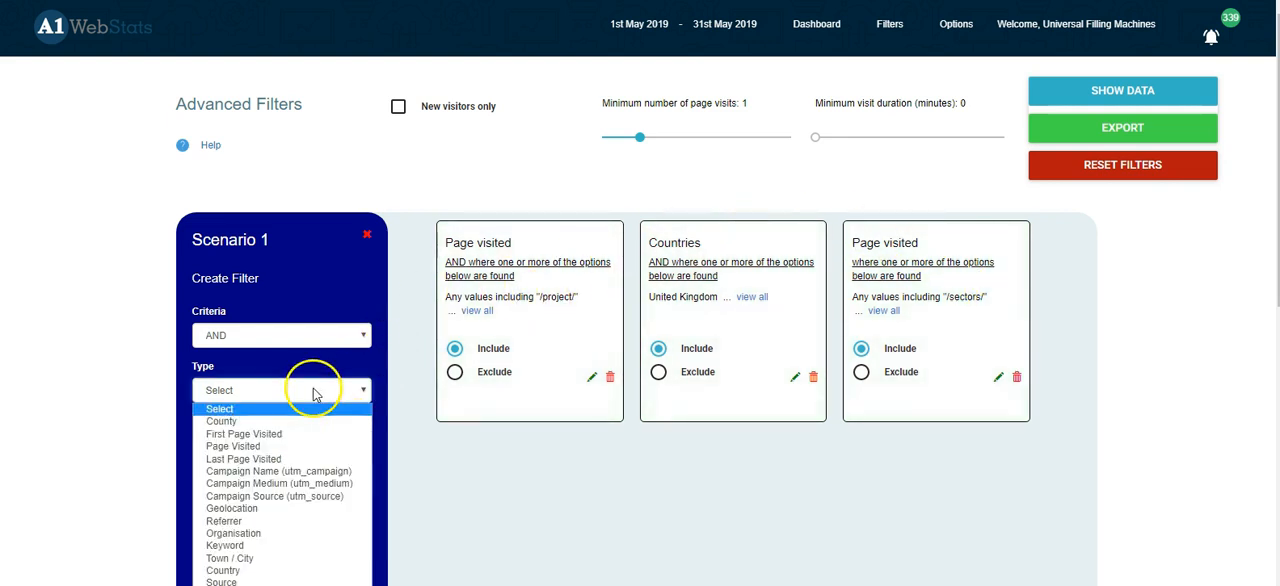
{"action": "left_click", "coordinate": [233, 446]}
{"action": "left_click", "coordinate": [408, 147]}
{"action": "type", "text": "/"}
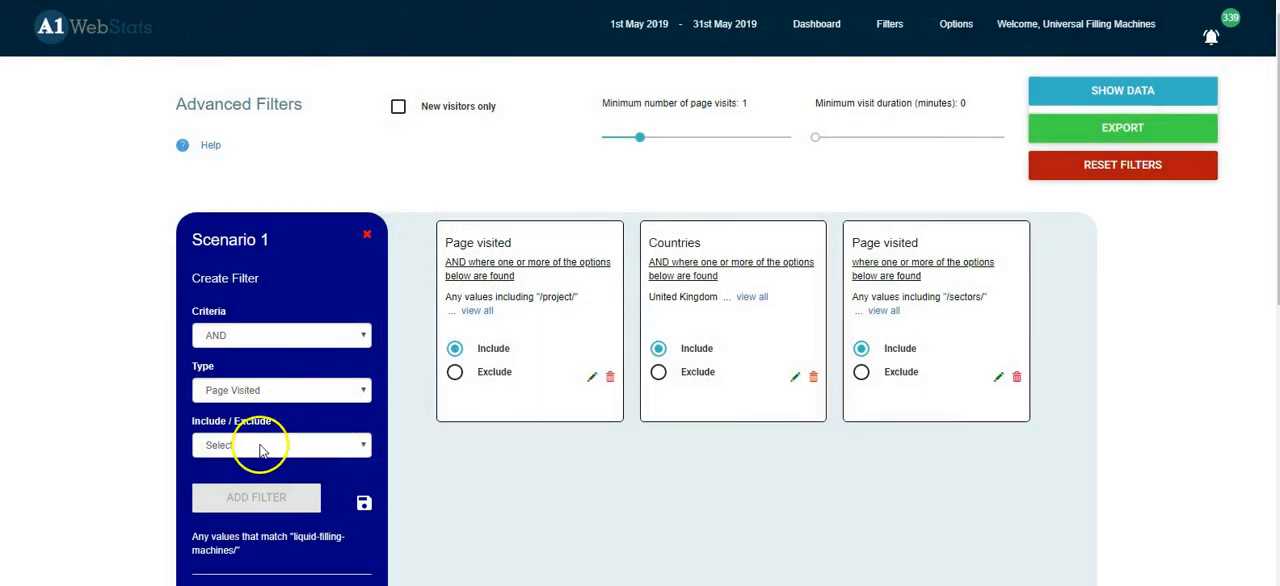
{"action": "left_click", "coordinate": [261, 448]}
{"action": "left_click", "coordinate": [249, 477]}
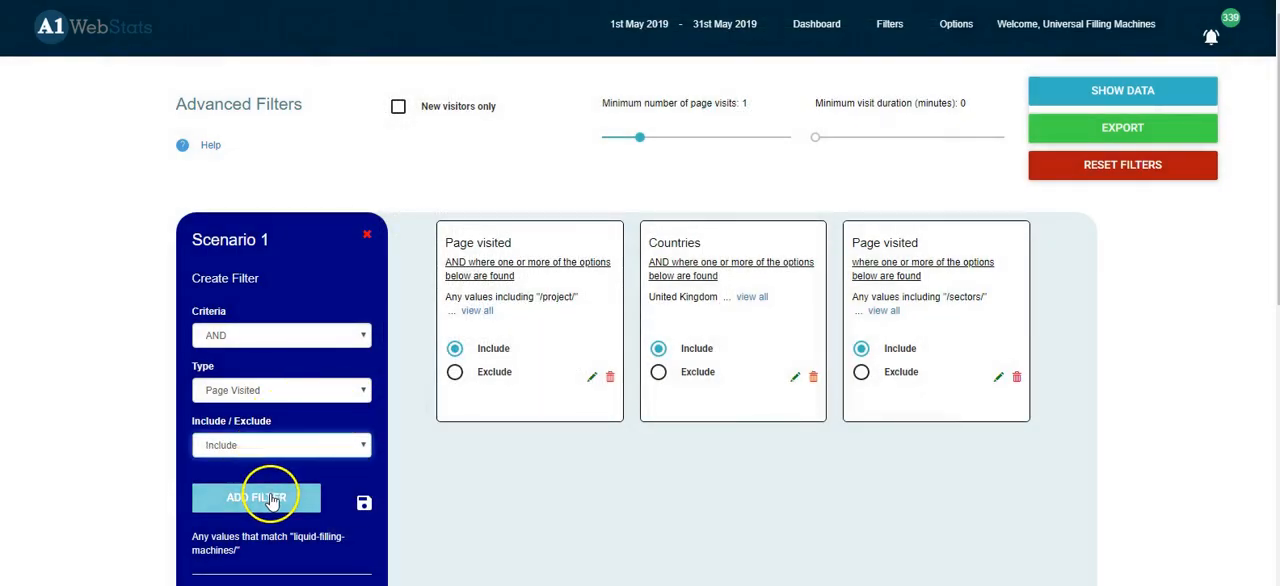
{"action": "left_click", "coordinate": [269, 500]}
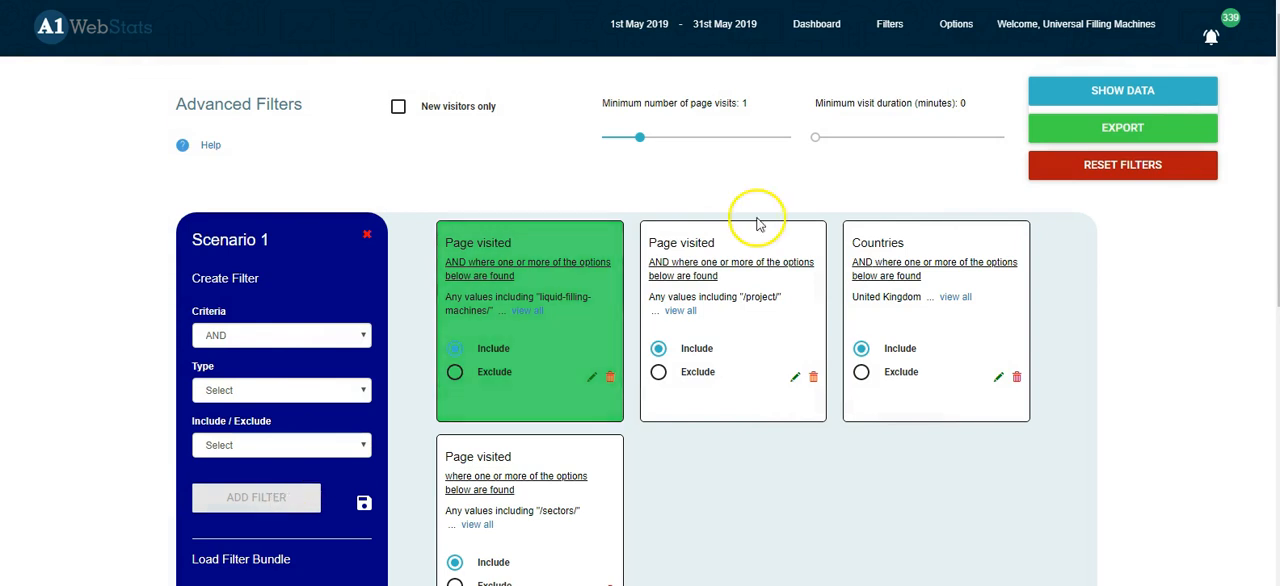
Step: Show the data for the combined filters and examine how the Serchem Limited visit moves between machine, project and sector pages
{"action": "left_click", "coordinate": [1117, 98]}
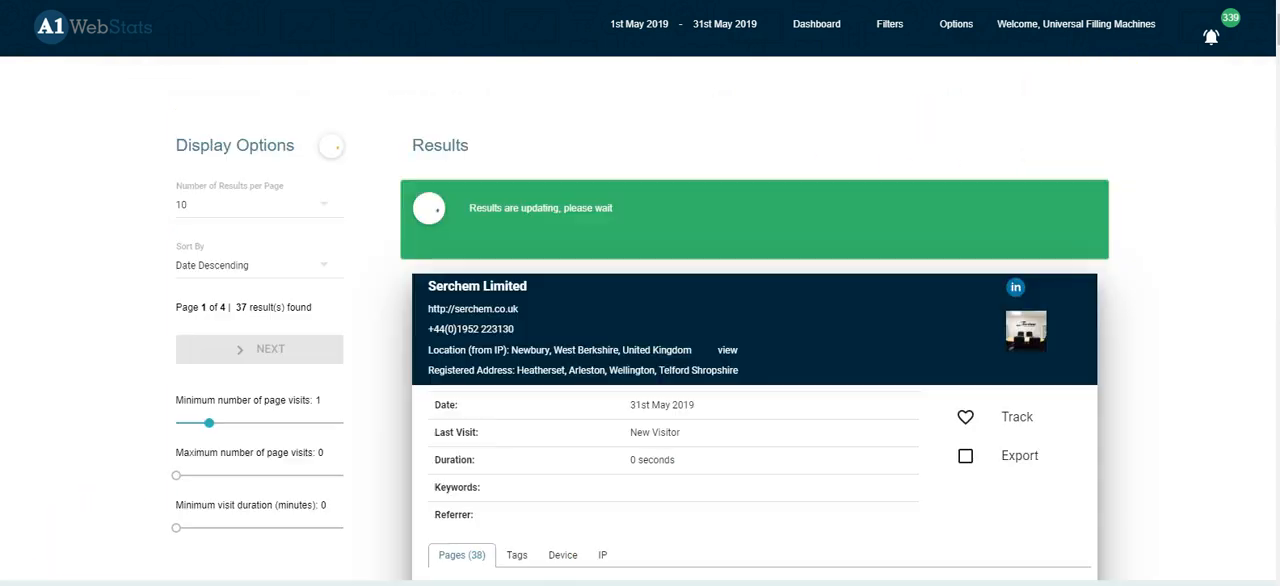
{"action": "scroll", "coordinate": [1155, 264], "scroll_direction": "down", "scroll_amount": 1}
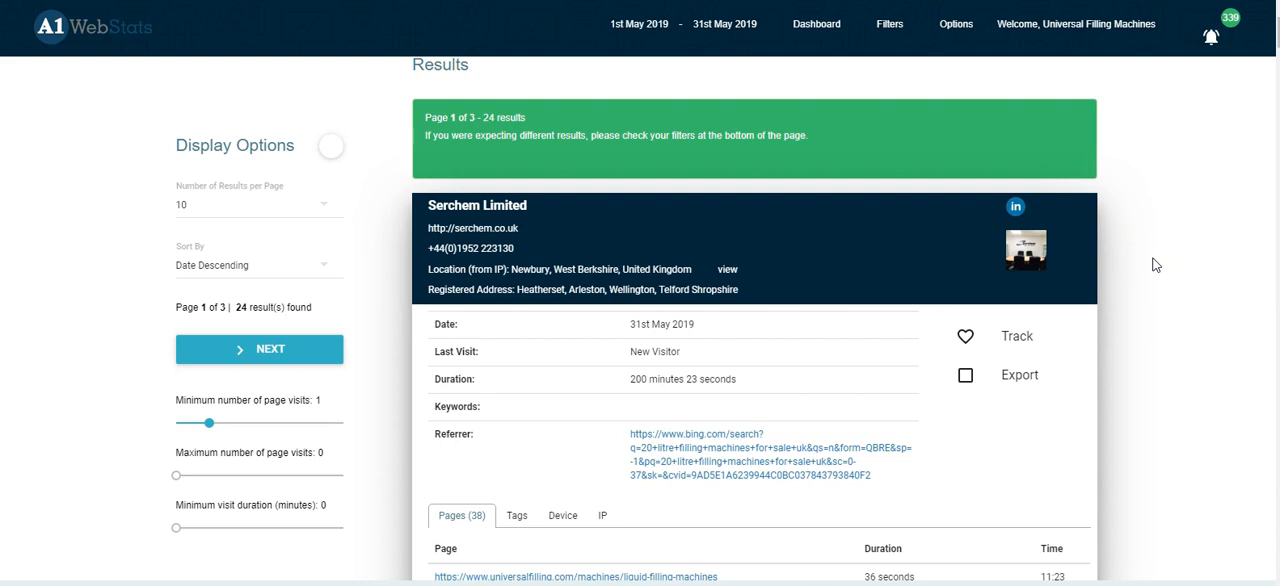
{"action": "scroll", "coordinate": [1183, 330], "scroll_direction": "down", "scroll_amount": 1}
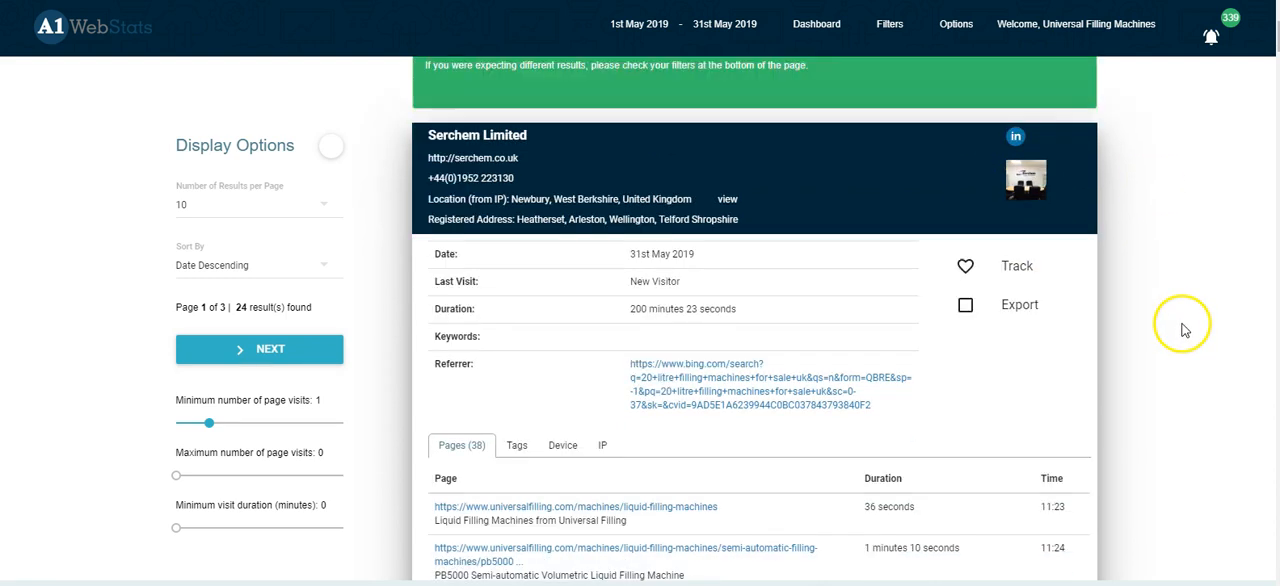
{"action": "scroll", "coordinate": [1180, 328], "scroll_direction": "down", "scroll_amount": 1}
{"action": "scroll", "coordinate": [1171, 323], "scroll_direction": "down", "scroll_amount": 2}
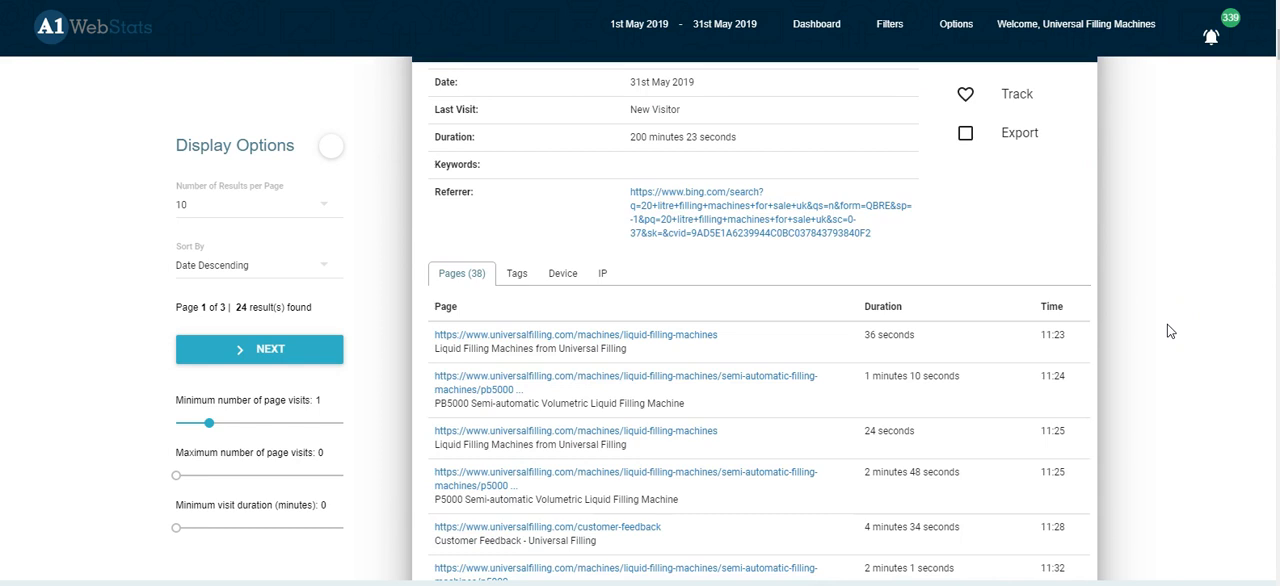
{"action": "scroll", "coordinate": [1163, 324], "scroll_direction": "down", "scroll_amount": 2}
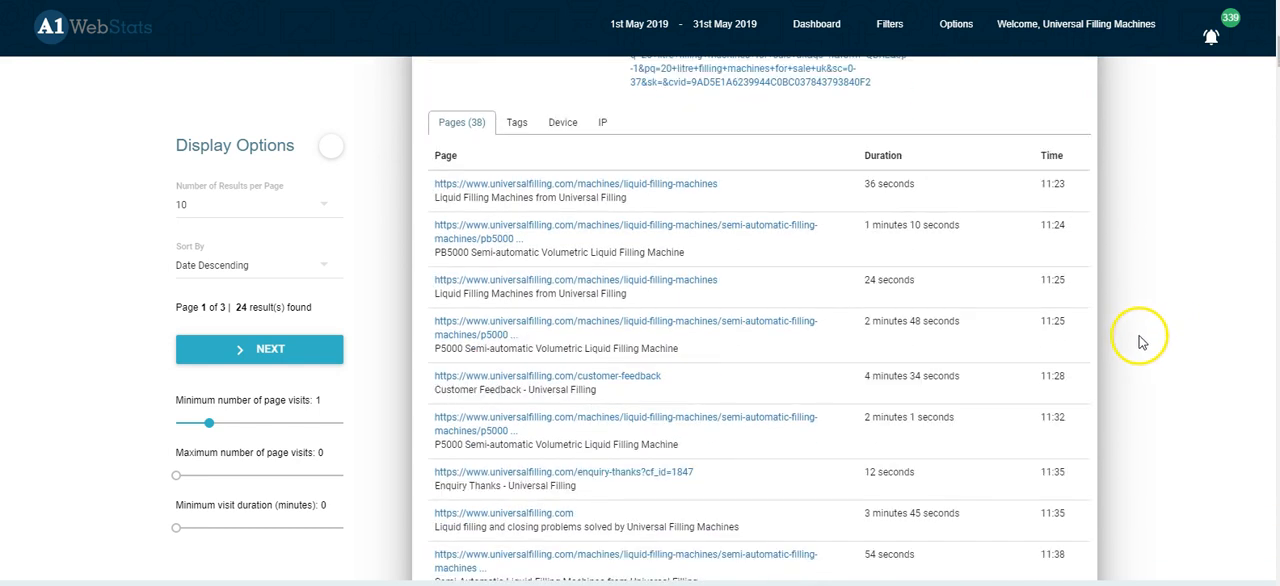
{"action": "scroll", "coordinate": [1136, 344], "scroll_direction": "down", "scroll_amount": 1}
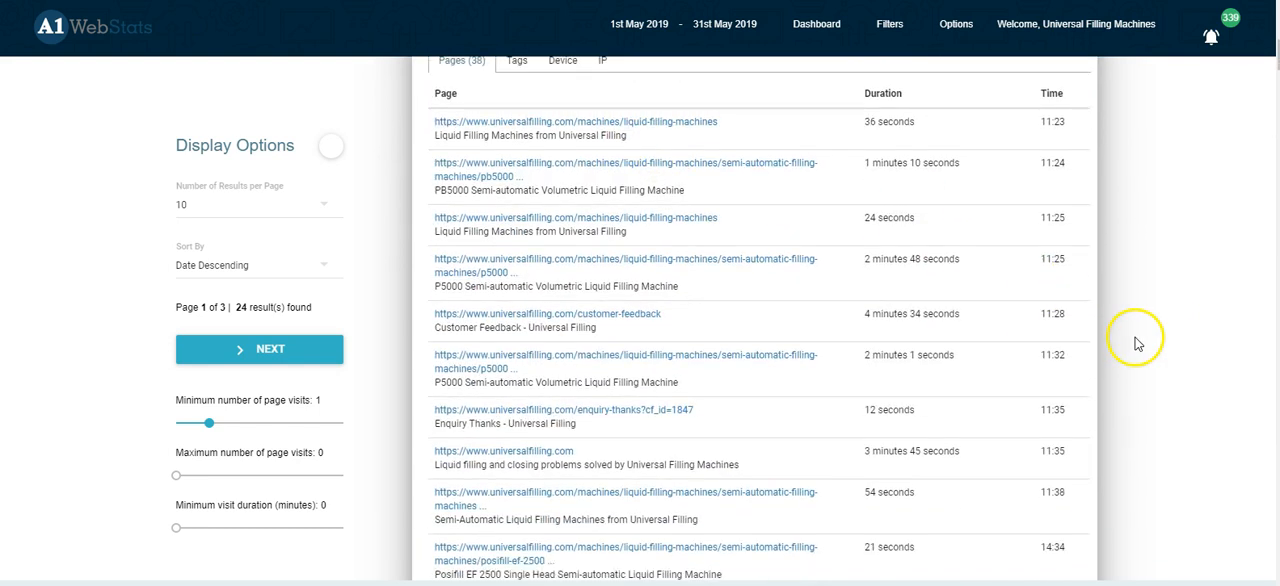
{"action": "scroll", "coordinate": [1136, 344], "scroll_direction": "down", "scroll_amount": 2}
{"action": "scroll", "coordinate": [1133, 344], "scroll_direction": "down", "scroll_amount": 2}
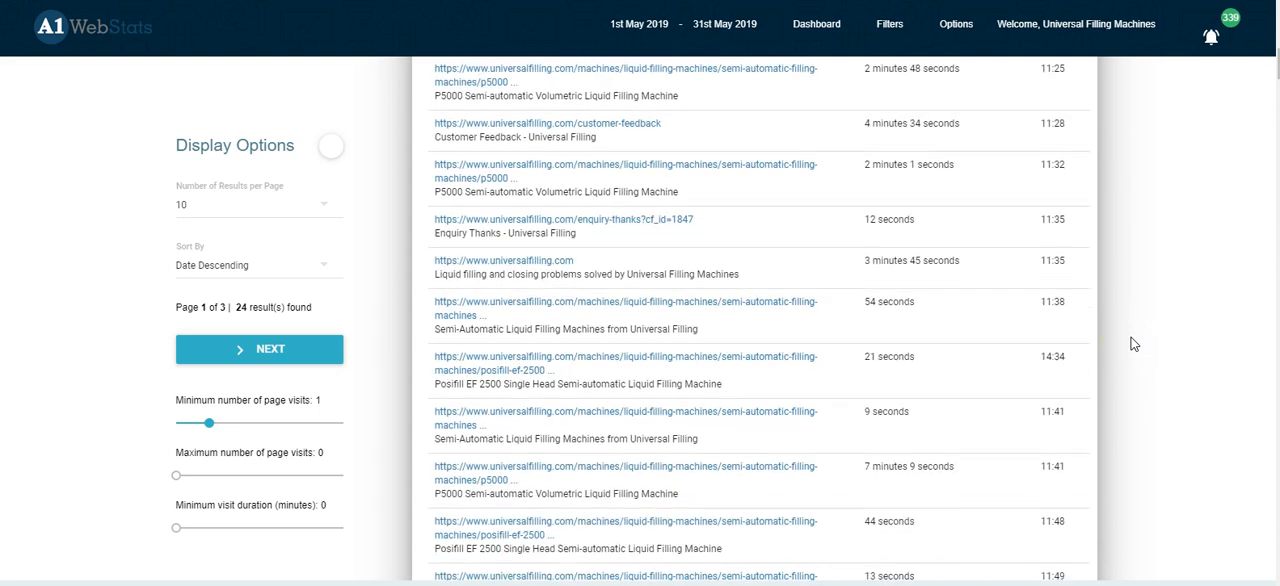
{"action": "scroll", "coordinate": [1136, 369], "scroll_direction": "down", "scroll_amount": 8}
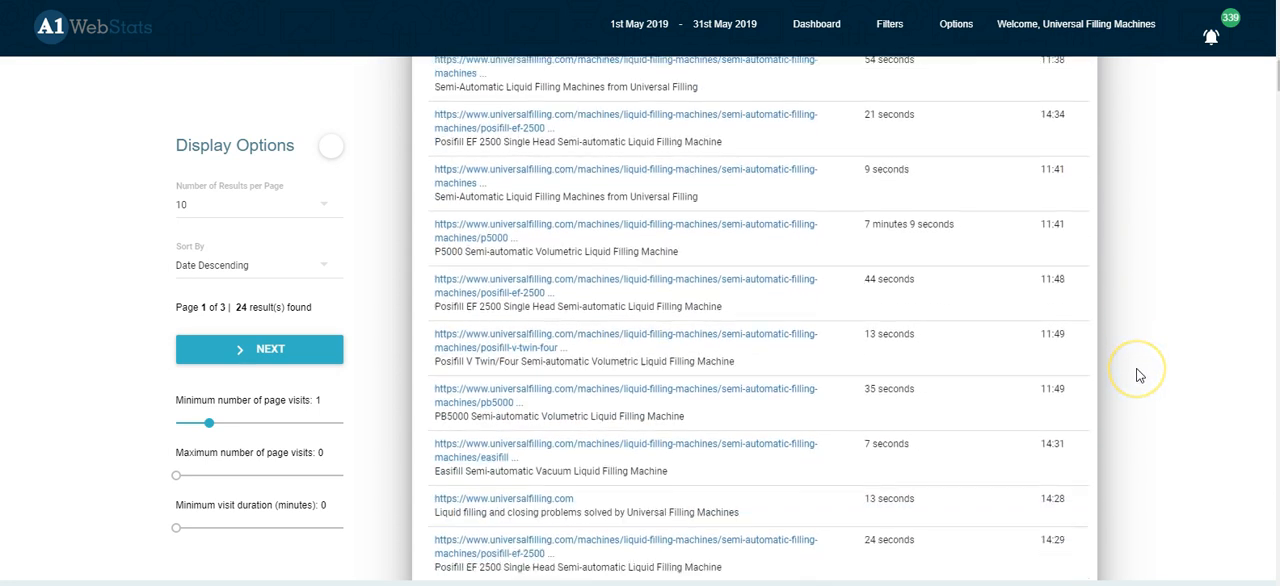
{"action": "scroll", "coordinate": [1131, 376], "scroll_direction": "down", "scroll_amount": 15}
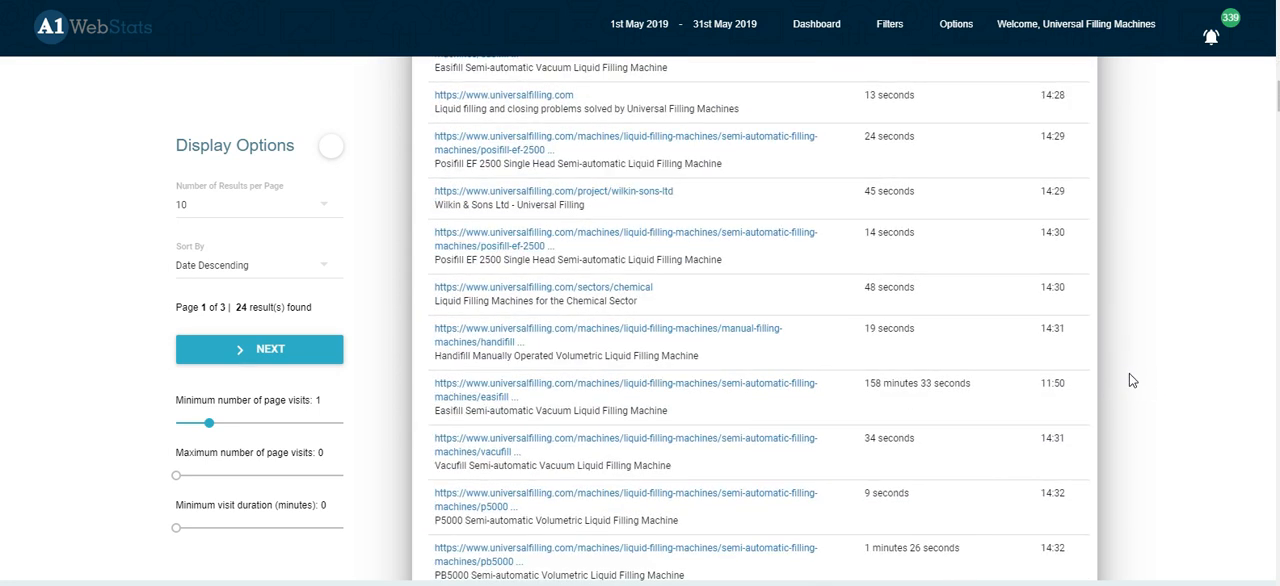
{"action": "scroll", "coordinate": [1129, 382], "scroll_direction": "down", "scroll_amount": 7}
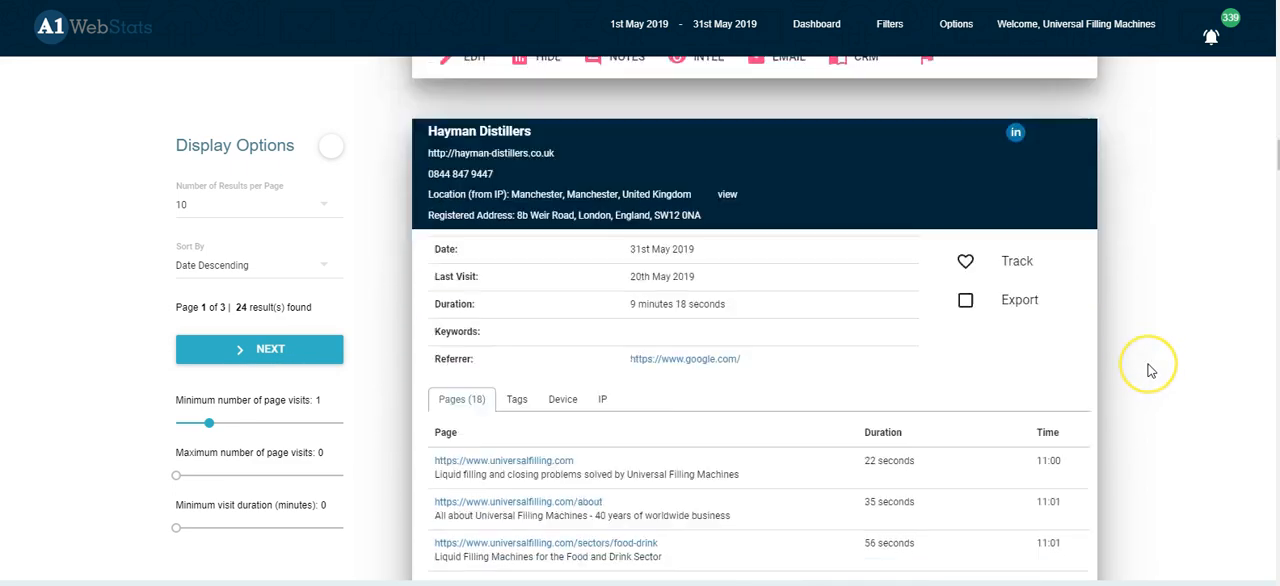
Step: Examine the page path of the Hayman Distillers visit and the results summary for the combined filters
{"action": "scroll", "coordinate": [1148, 371], "scroll_direction": "down", "scroll_amount": 5}
{"action": "scroll", "coordinate": [1140, 368], "scroll_direction": "down", "scroll_amount": 7}
{"action": "scroll", "coordinate": [1136, 364], "scroll_direction": "up", "scroll_amount": 8}
{"action": "scroll", "coordinate": [1134, 363], "scroll_direction": "up", "scroll_amount": 20}
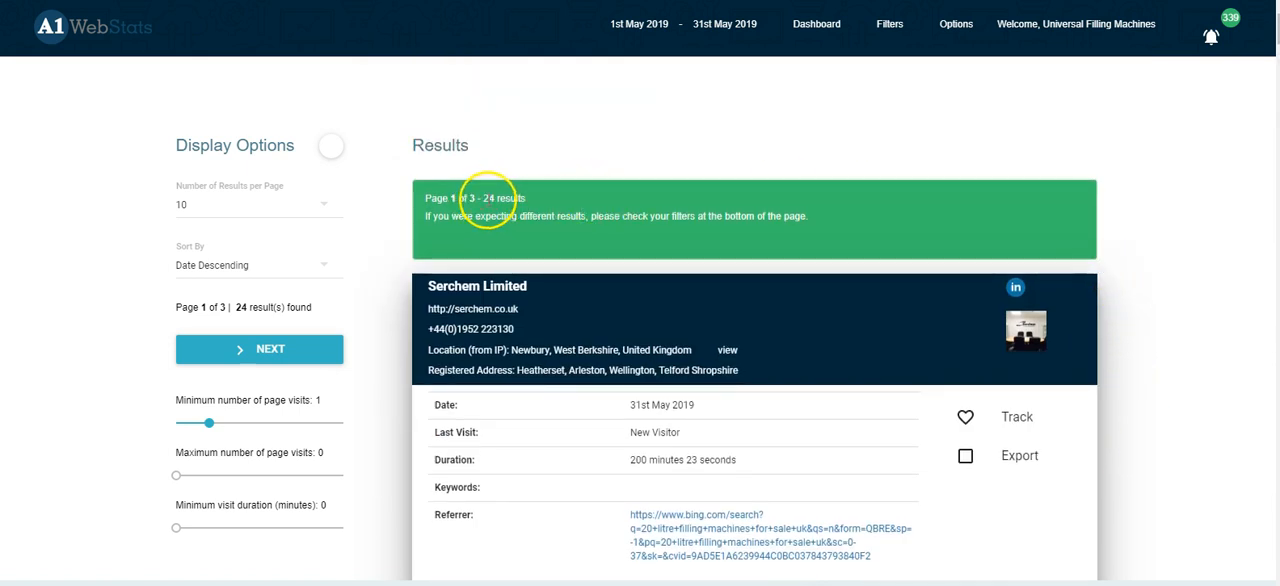
Step: Return to the advanced filters and switch the "liquid-filling-machines/" Page Visited filter to Exclude
{"action": "left_click", "coordinate": [889, 26]}
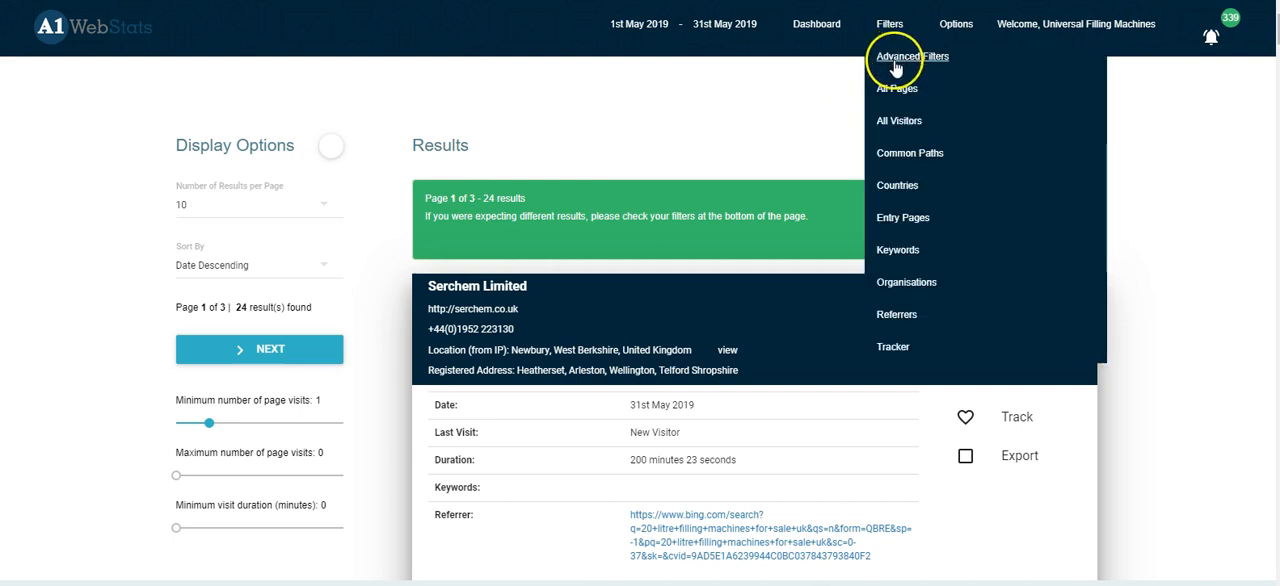
{"action": "left_click", "coordinate": [895, 62]}
{"action": "scroll", "coordinate": [792, 495], "scroll_direction": "down", "scroll_amount": 2}
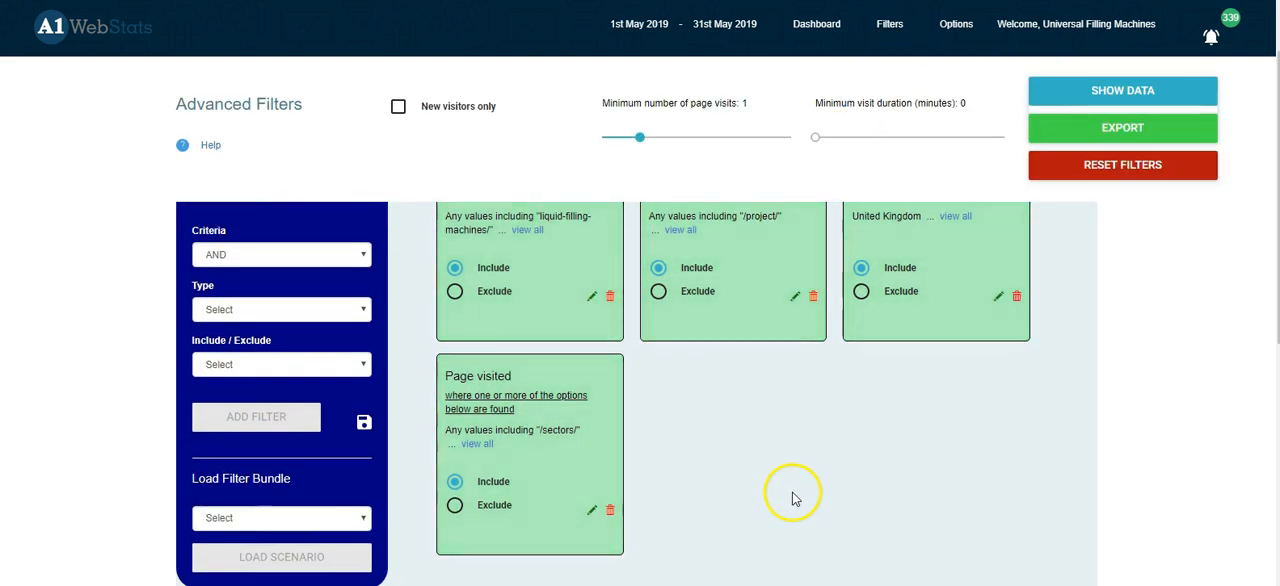
{"action": "scroll", "coordinate": [800, 490], "scroll_direction": "up", "scroll_amount": 1}
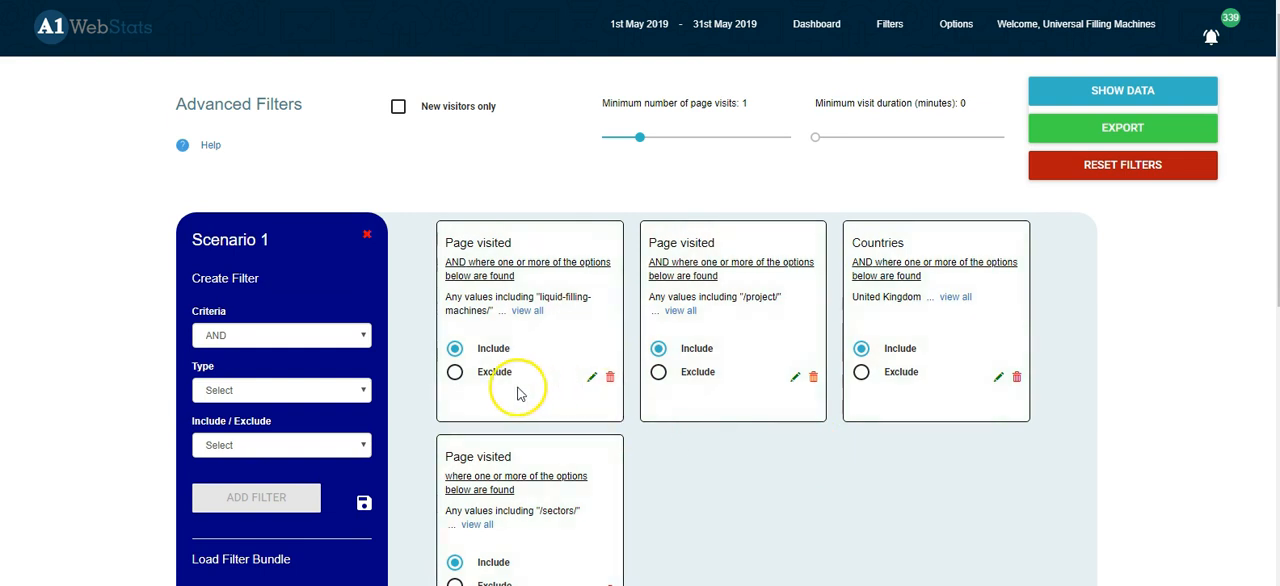
{"action": "left_click", "coordinate": [455, 373]}
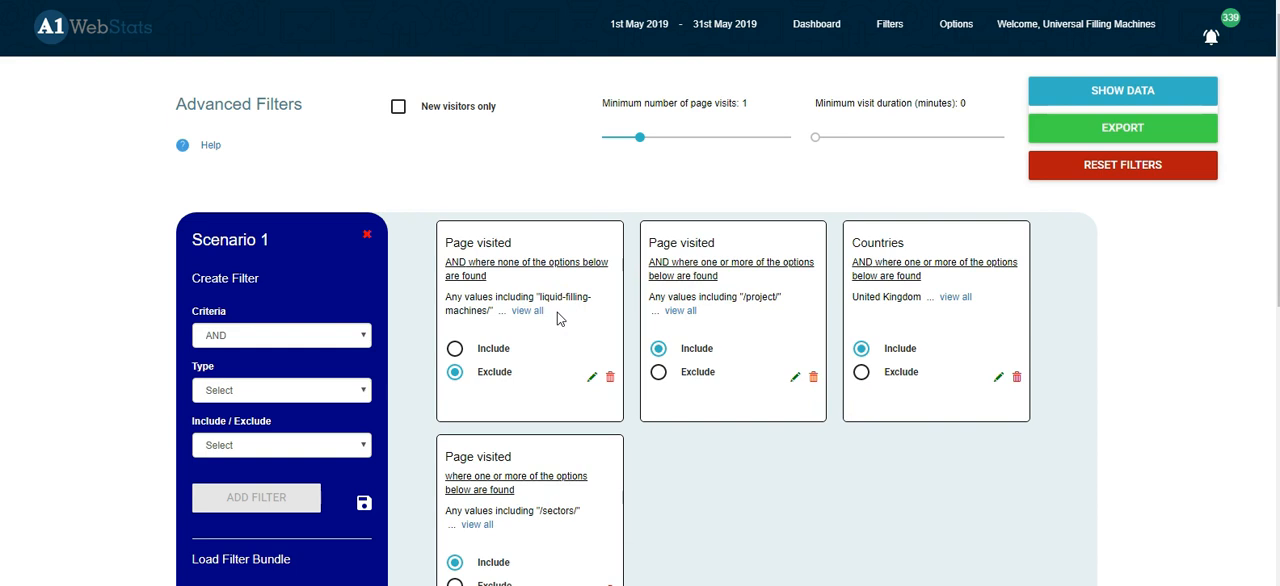
Step: Show the data for visits excluding liquid filling machine pages and examine the page paths of the listed visitors
{"action": "left_click", "coordinate": [1126, 90]}
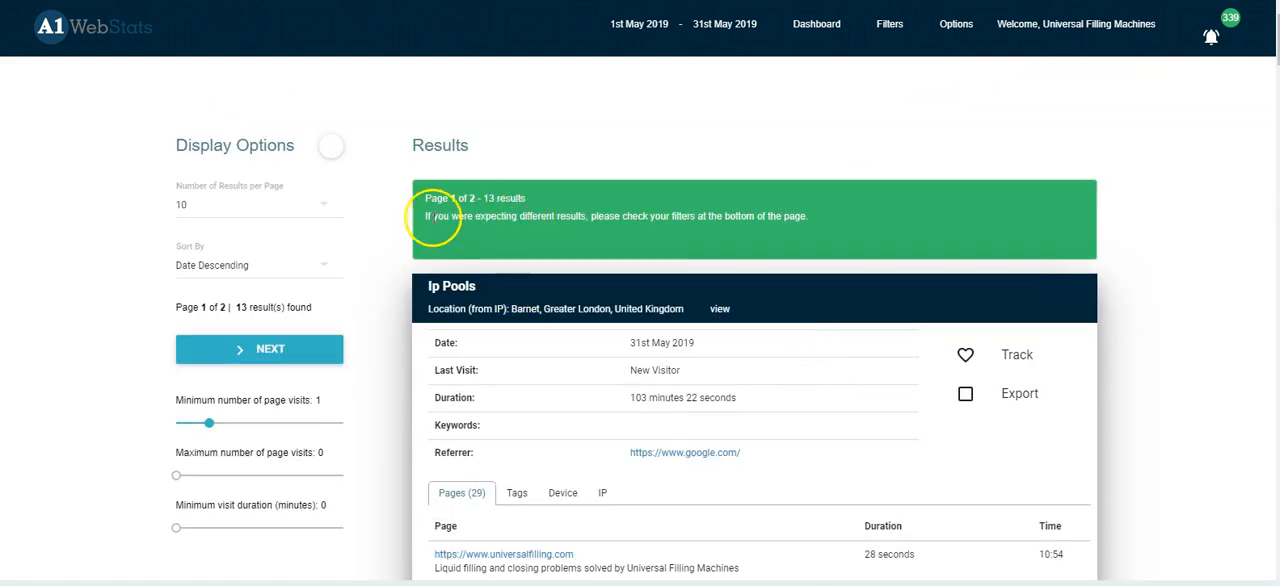
{"action": "scroll", "coordinate": [1120, 306], "scroll_direction": "down", "scroll_amount": 6}
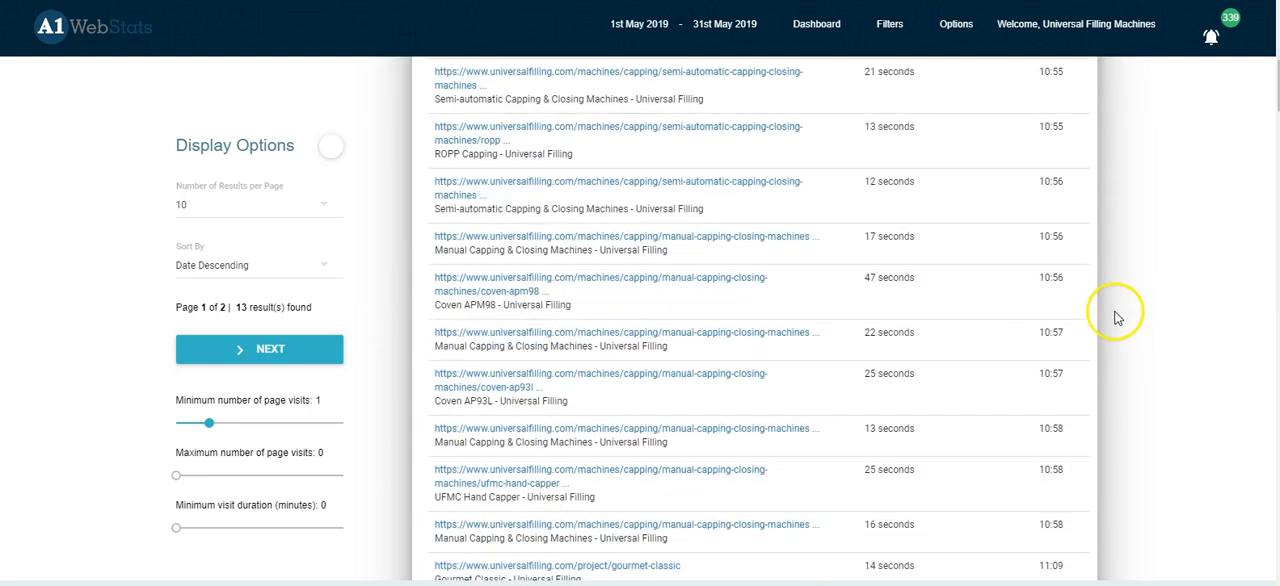
{"action": "scroll", "coordinate": [1115, 315], "scroll_direction": "down", "scroll_amount": 8}
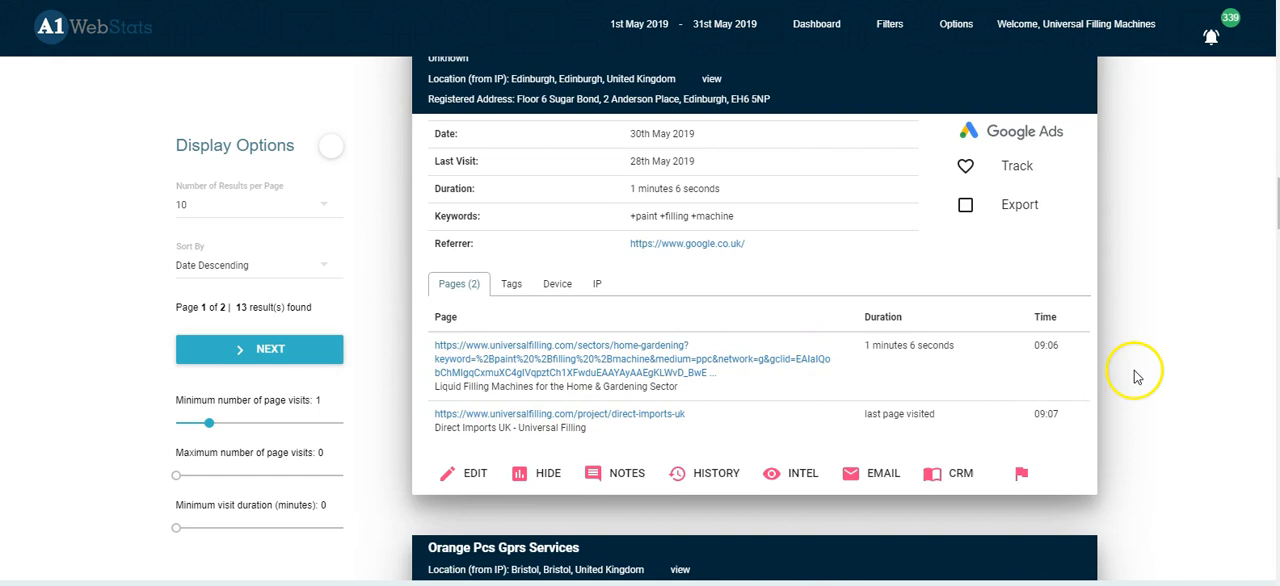
{"action": "scroll", "coordinate": [1137, 370], "scroll_direction": "down", "scroll_amount": 5}
{"action": "scroll", "coordinate": [1135, 377], "scroll_direction": "down", "scroll_amount": 3}
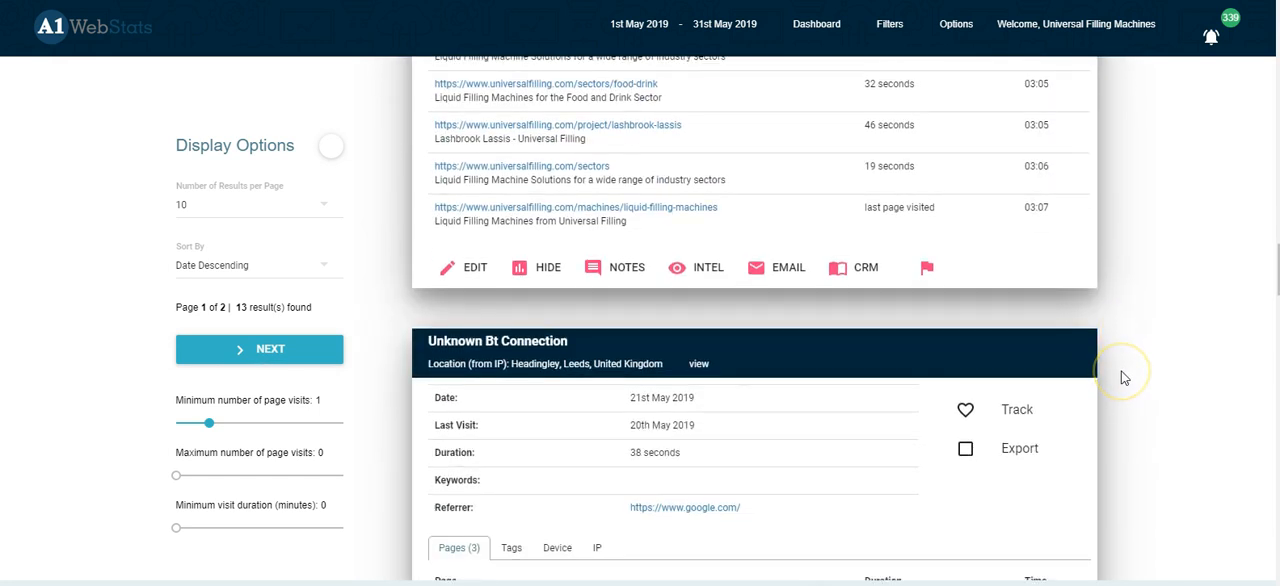
{"action": "scroll", "coordinate": [1121, 377], "scroll_direction": "down", "scroll_amount": 3}
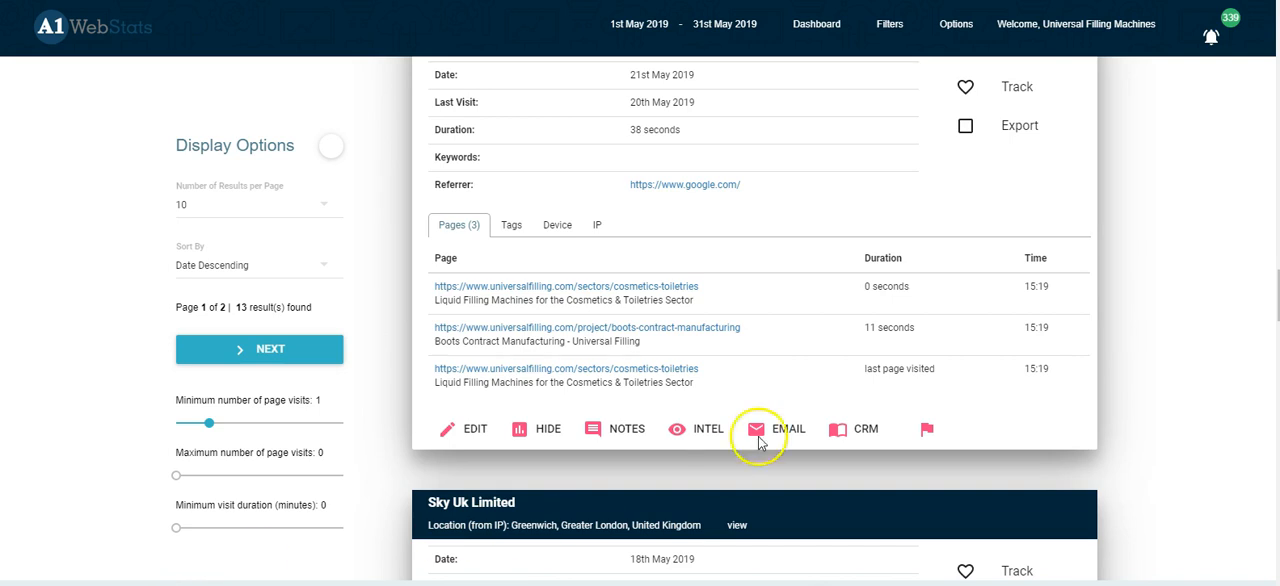
Step: Return to the advanced filters and open the type choices for a new AND filter in Scenario 1
{"action": "left_click", "coordinate": [889, 28]}
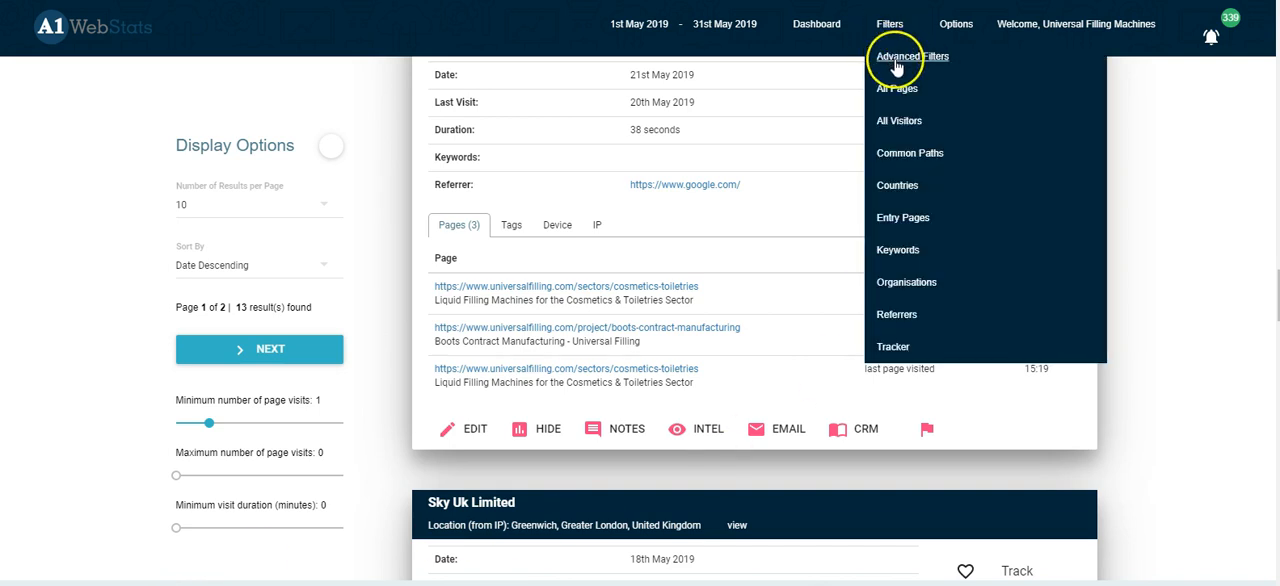
{"action": "left_click", "coordinate": [897, 62]}
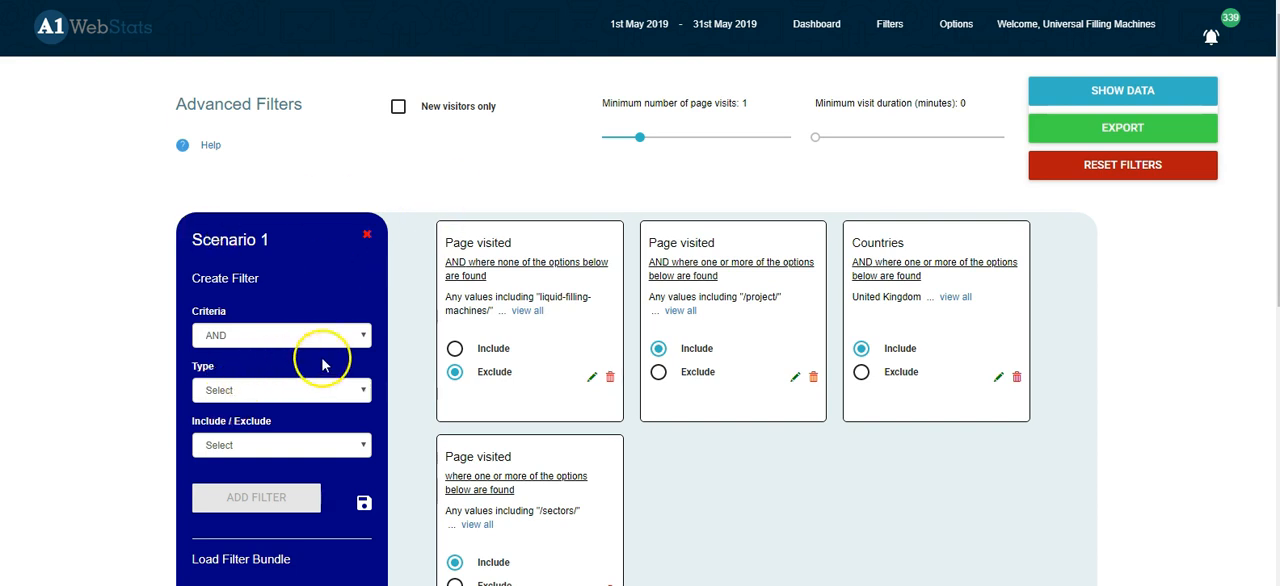
{"action": "left_click", "coordinate": [364, 340]}
{"action": "left_click", "coordinate": [362, 354]}
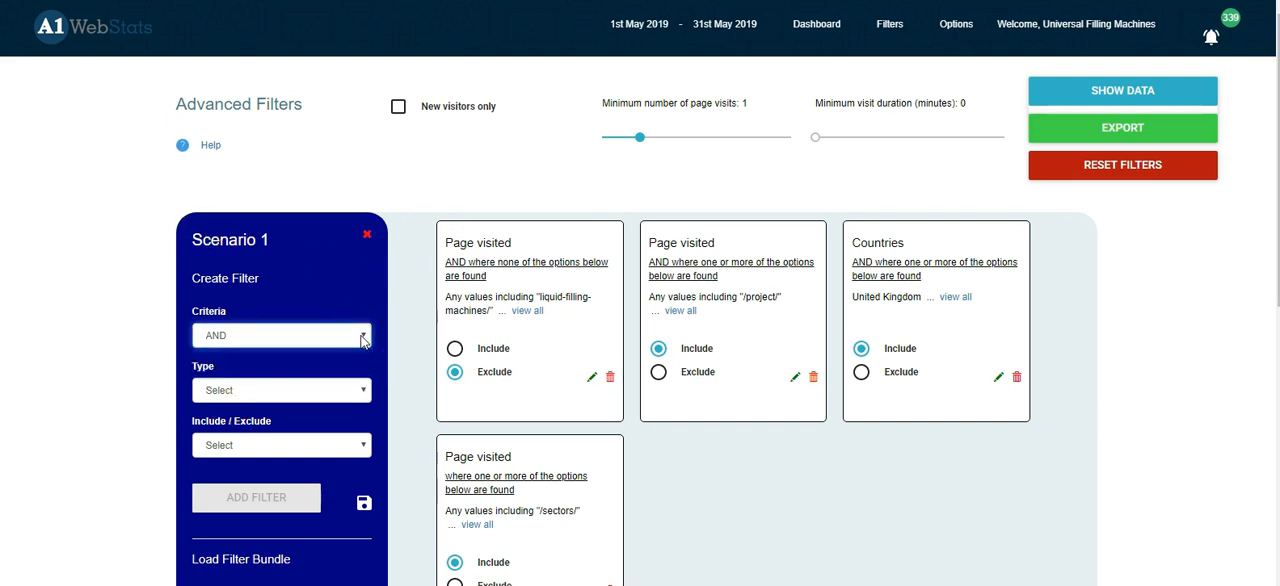
{"action": "left_click", "coordinate": [358, 389]}
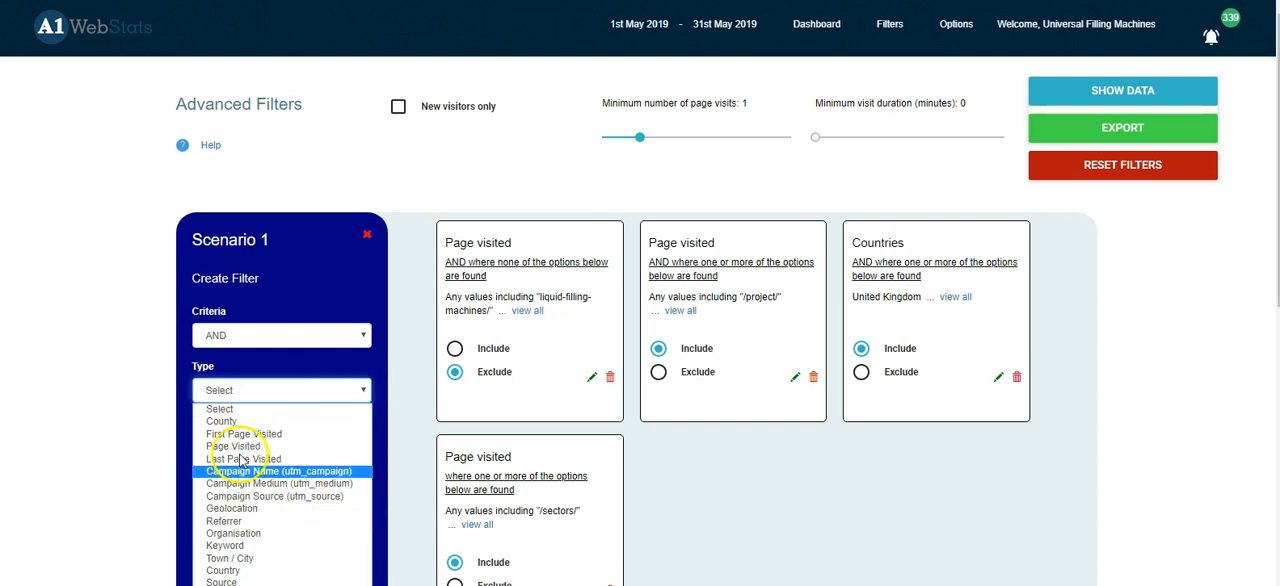